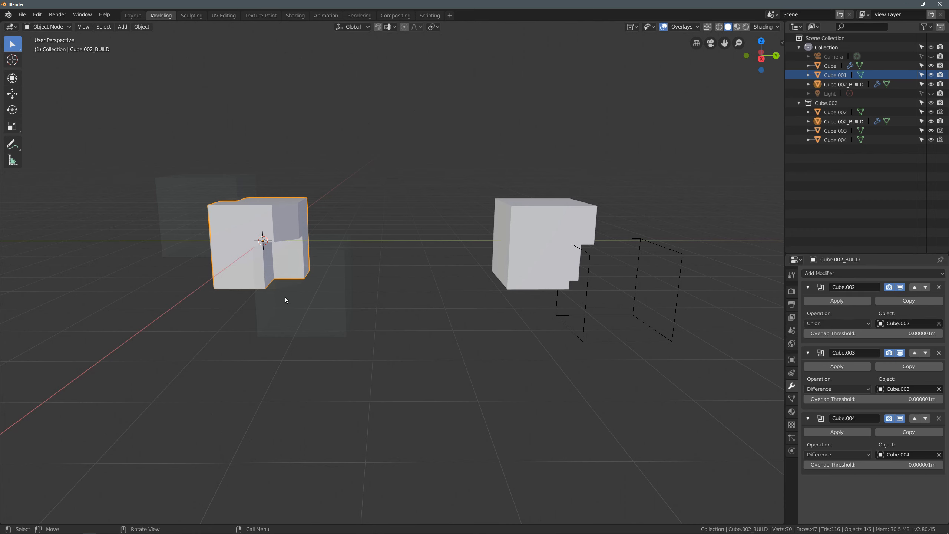
- Enter and leave Edit Mode on Cube.002_BUILD, select the original Cube.002 mesh underneath it, and clear the selection
{"action": "key", "text": "Tab"}
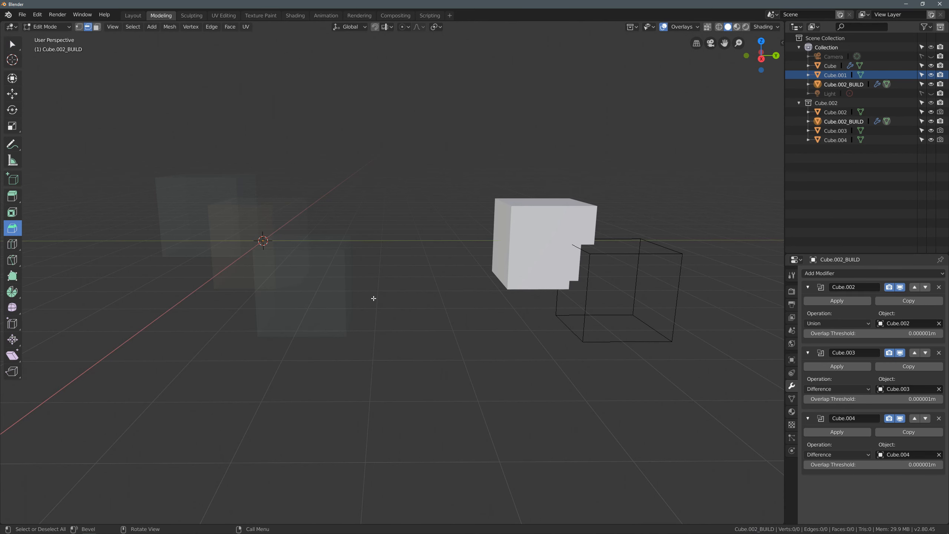
{"action": "key", "text": "Tab"}
{"action": "left_click", "coordinate": [287, 221]}
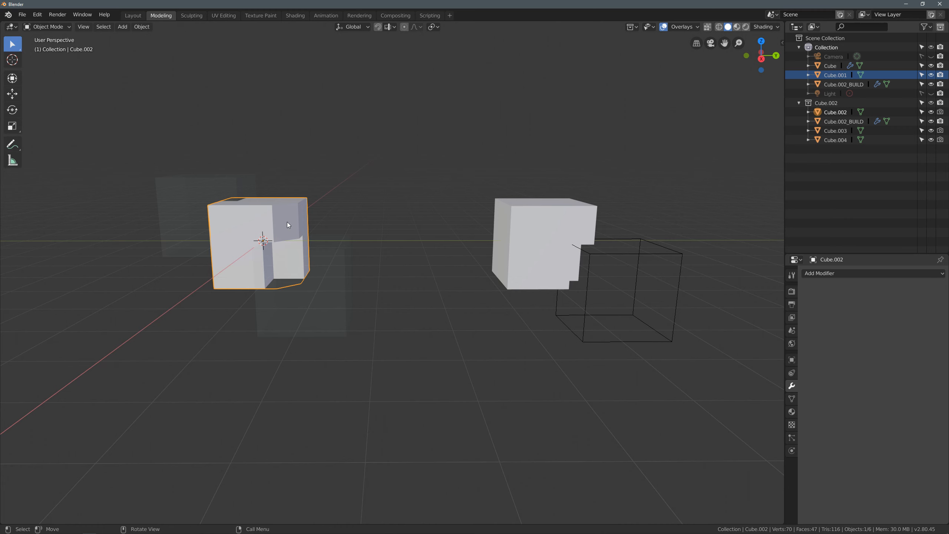
{"action": "left_click", "coordinate": [289, 222]}
{"action": "left_click", "coordinate": [289, 221]}
{"action": "left_click", "coordinate": [395, 202]}
{"action": "middle_click_drag", "start_coordinate": [398, 203], "coordinate": [389, 303]}
- Add a cylinder mesh to the scene
{"action": "left_click", "coordinate": [123, 27]}
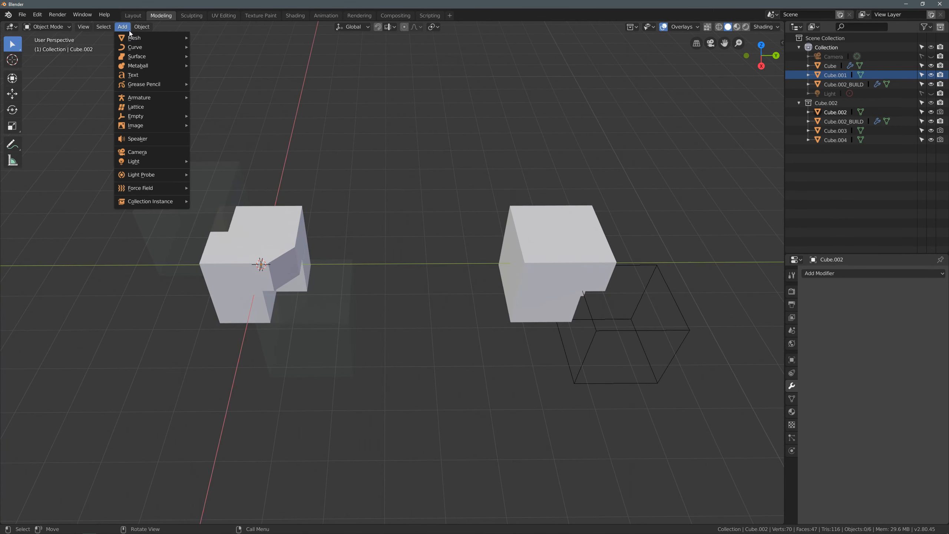
{"action": "mouse_move", "coordinate": [183, 38]}
{"action": "left_click", "coordinate": [212, 84]}
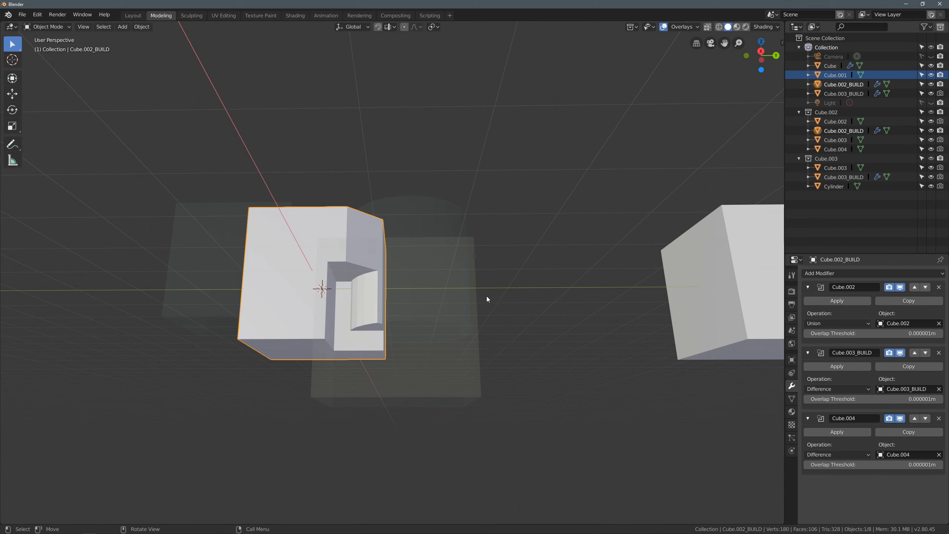
- Select the Cube.003_BUILD cutter below the main cube and switch the selection to its underlying Cube.003 mesh
{"action": "middle_click_drag", "start_coordinate": [503, 276], "coordinate": [498, 323]}
{"action": "left_click", "coordinate": [438, 360]}
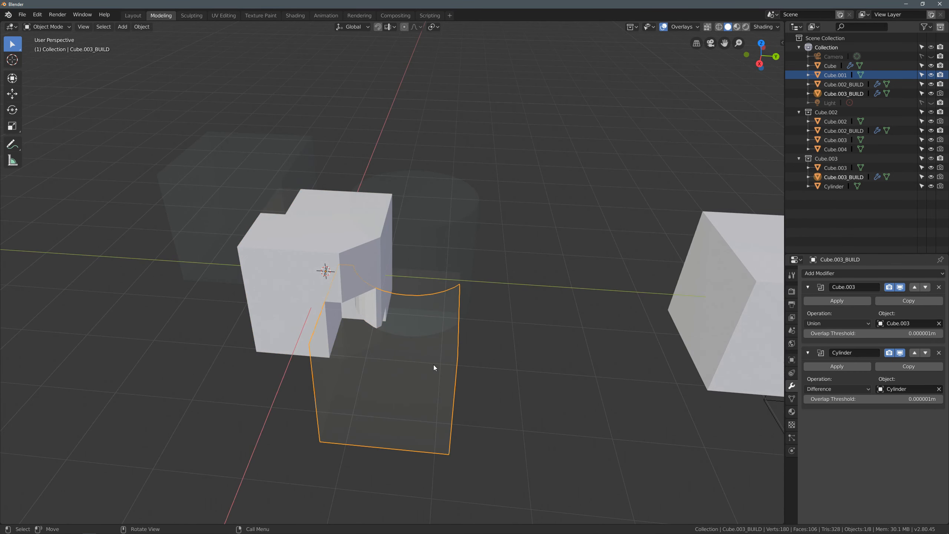
{"action": "left_click", "coordinate": [433, 364]}
{"action": "middle_click_drag", "start_coordinate": [433, 365], "coordinate": [487, 370]}
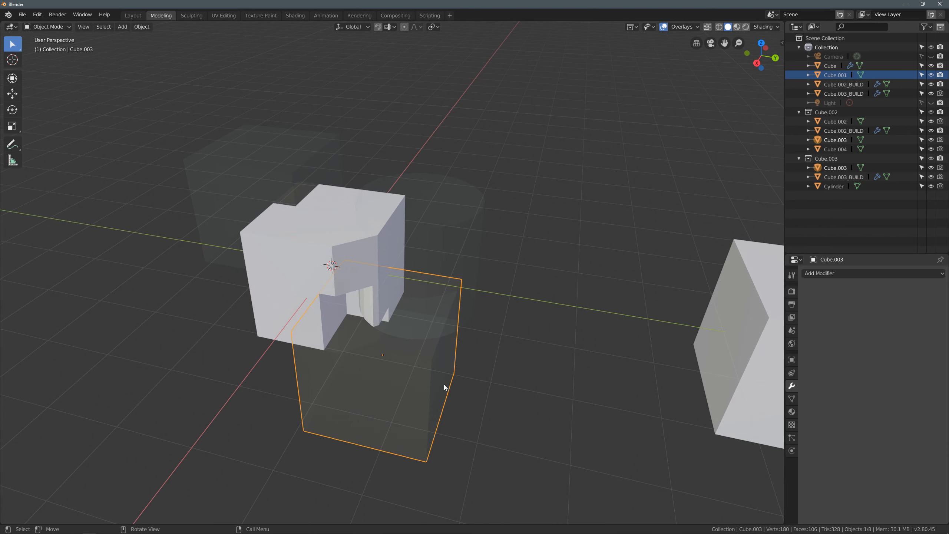
{"action": "left_click", "coordinate": [427, 373]}
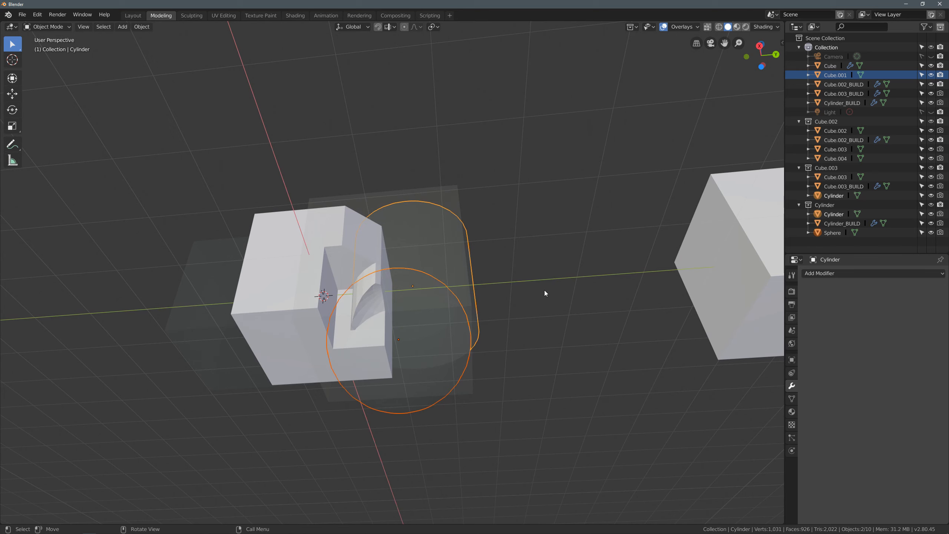
- Select all Boolean modifier objects belonging to Cube.002_BUILD and move them together
{"action": "middle_click_drag", "start_coordinate": [544, 291], "coordinate": [323, 251]}
{"action": "left_click", "coordinate": [323, 251]}
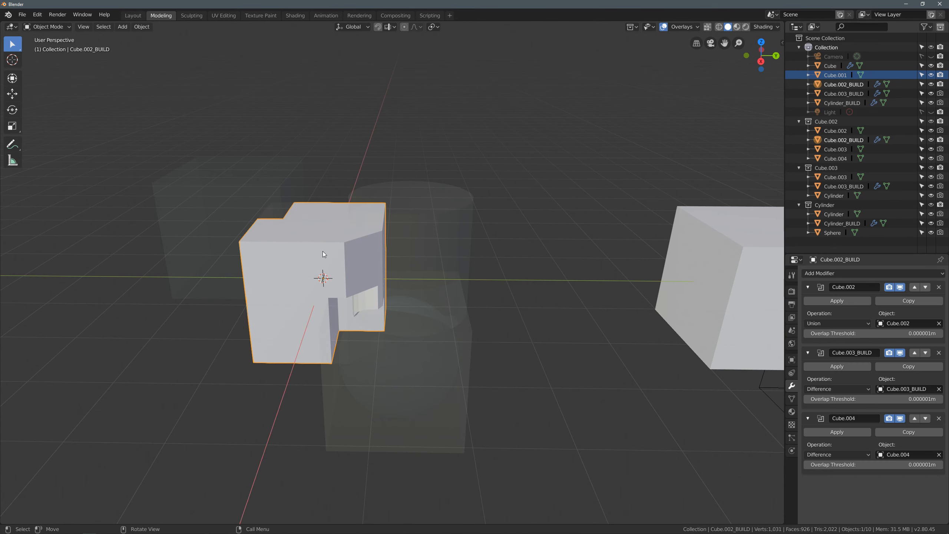
{"action": "key", "text": "ctrl+shift+b"}
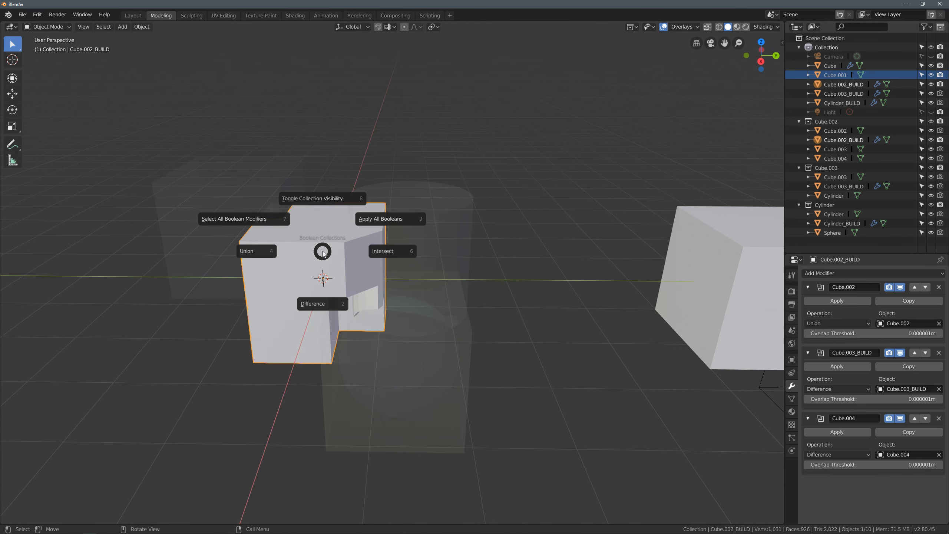
{"action": "left_click", "coordinate": [258, 219]}
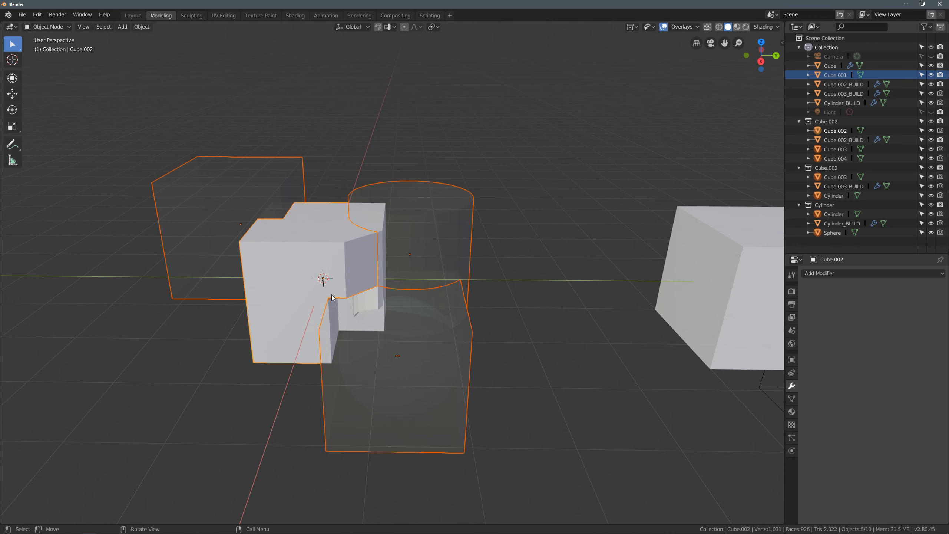
{"action": "middle_click_drag", "start_coordinate": [479, 356], "coordinate": [369, 354]}
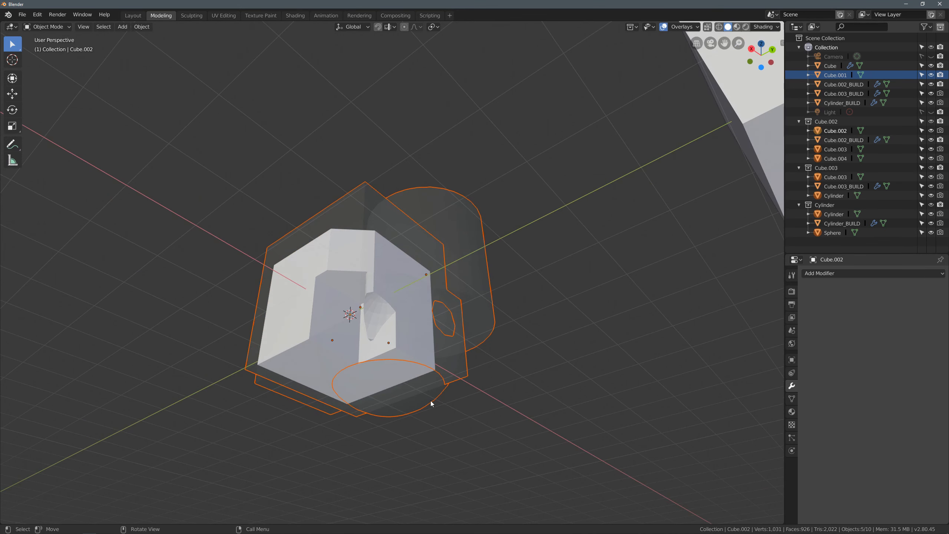
{"action": "middle_click_drag", "start_coordinate": [431, 403], "coordinate": [451, 428]}
{"action": "middle_click_drag", "start_coordinate": [477, 283], "coordinate": [487, 297]}
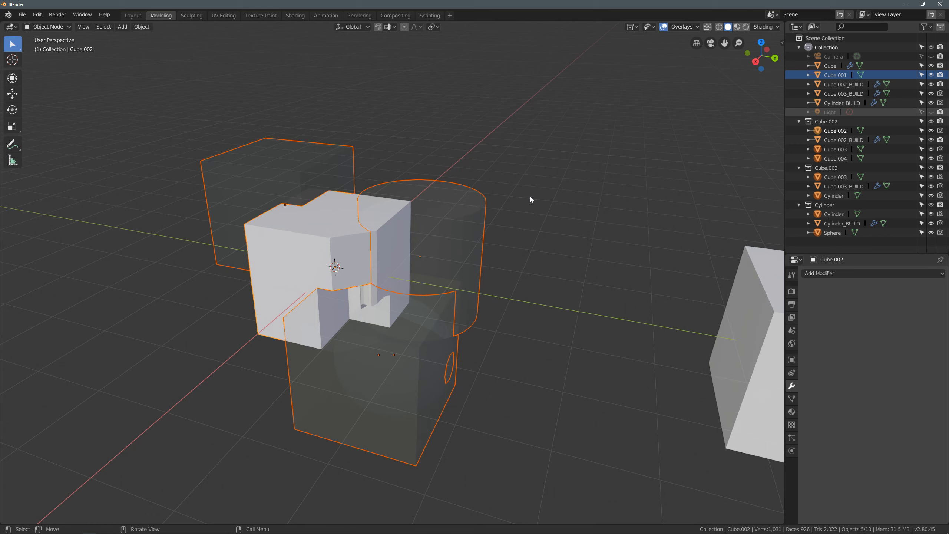
{"action": "key", "text": "g"}
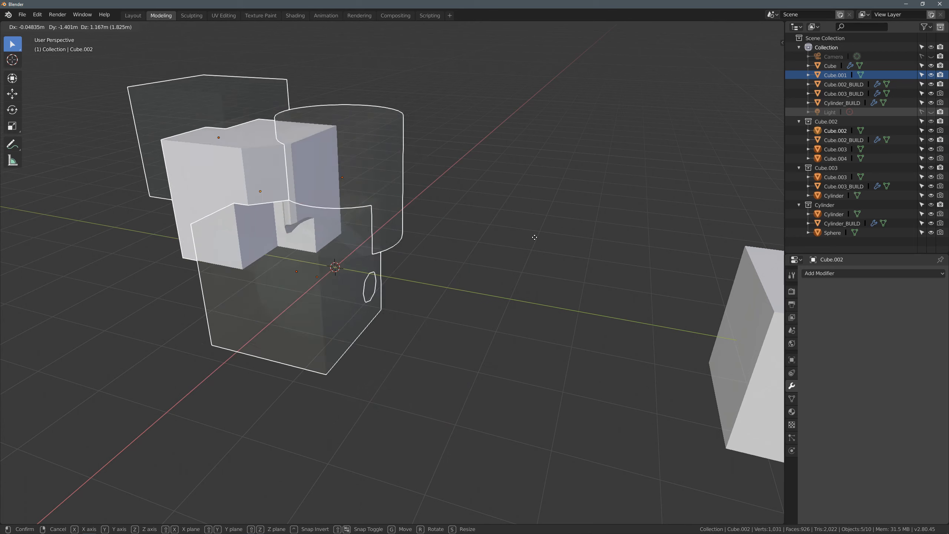
{"action": "left_click", "coordinate": [607, 279]}
- Edit all selected Boolean meshes together and bevel the top face of the base cube Cube.002
{"action": "key", "text": "Tab"}
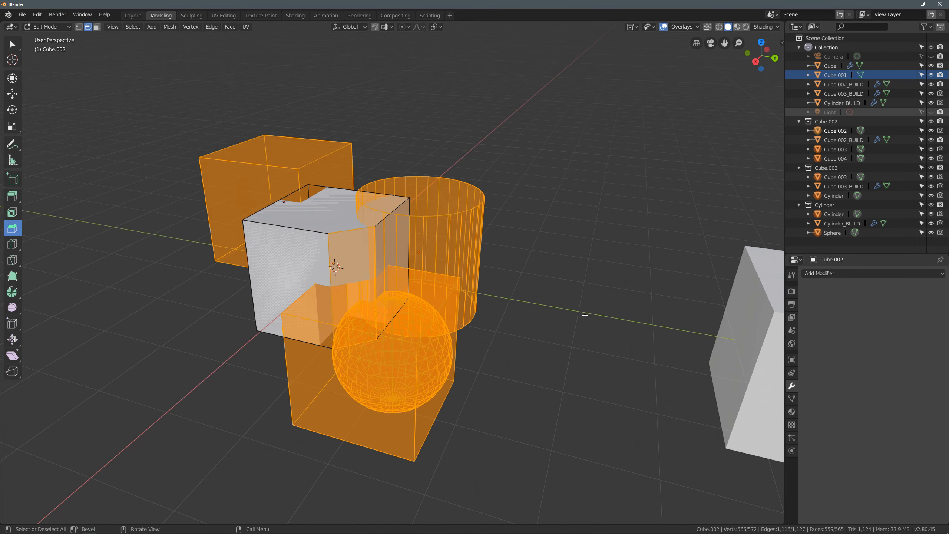
{"action": "key", "text": "alt+a"}
{"action": "middle_click_drag", "start_coordinate": [582, 313], "coordinate": [570, 330]}
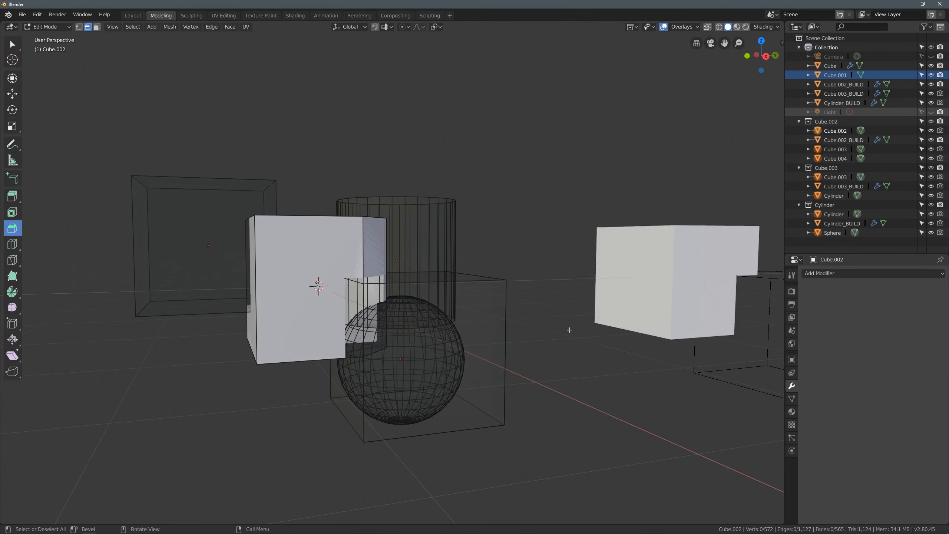
{"action": "middle_click_drag", "start_coordinate": [379, 216], "coordinate": [301, 167]}
{"action": "key", "text": "3"}
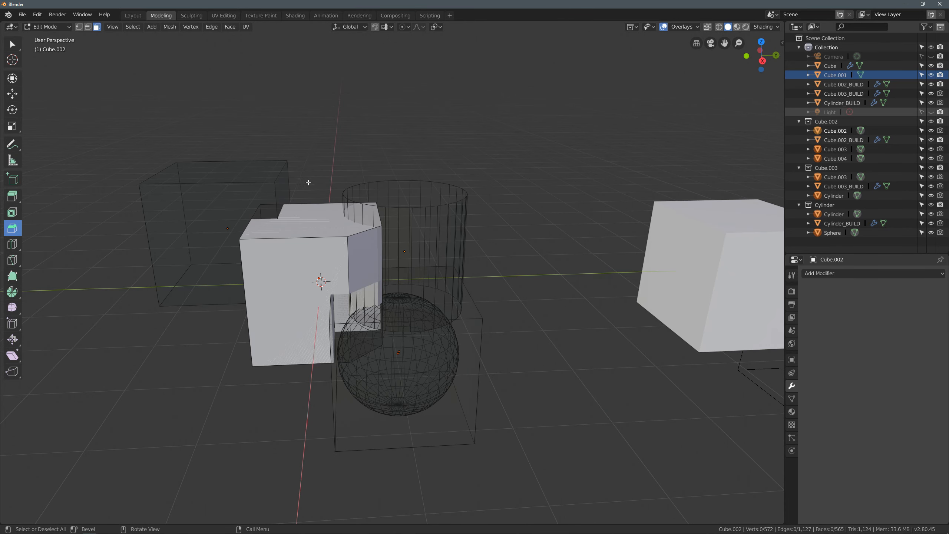
{"action": "left_click", "coordinate": [370, 215]}
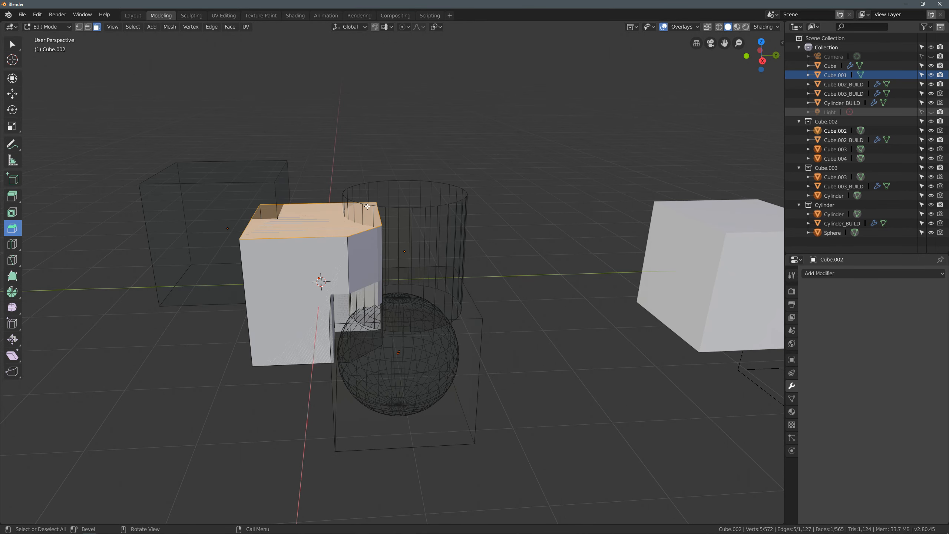
{"action": "left_click_drag", "start_coordinate": [122, 212], "coordinate": [107, 161]}
{"action": "left_click", "coordinate": [75, 137]}
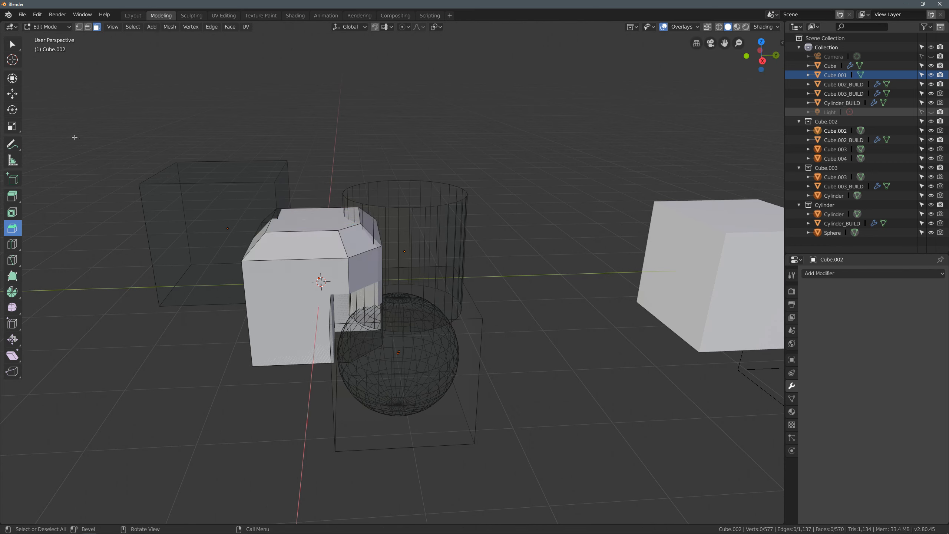
- Try to move one side face of the cylinder cutter horizontally by about 0.32 m
{"action": "left_click", "coordinate": [12, 44]}
{"action": "left_click", "coordinate": [364, 224]}
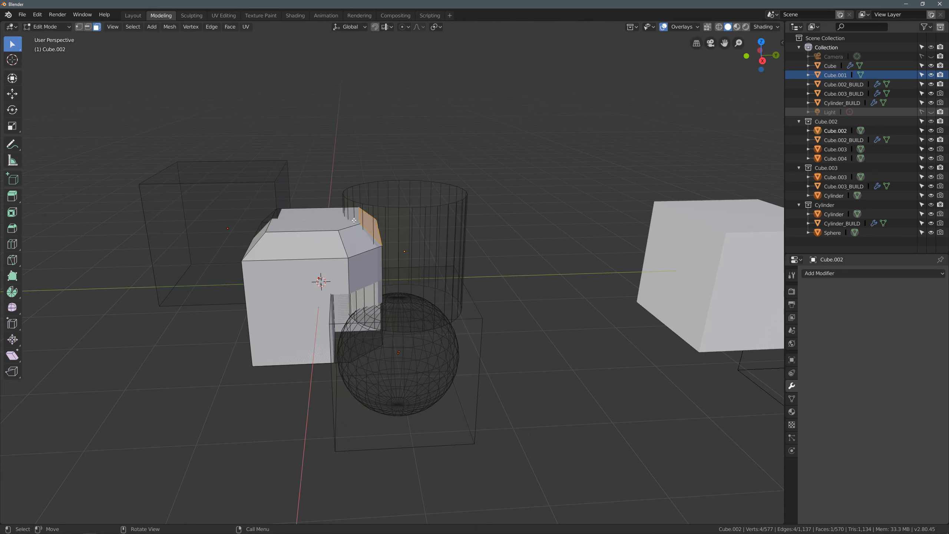
{"action": "left_click", "coordinate": [367, 216]}
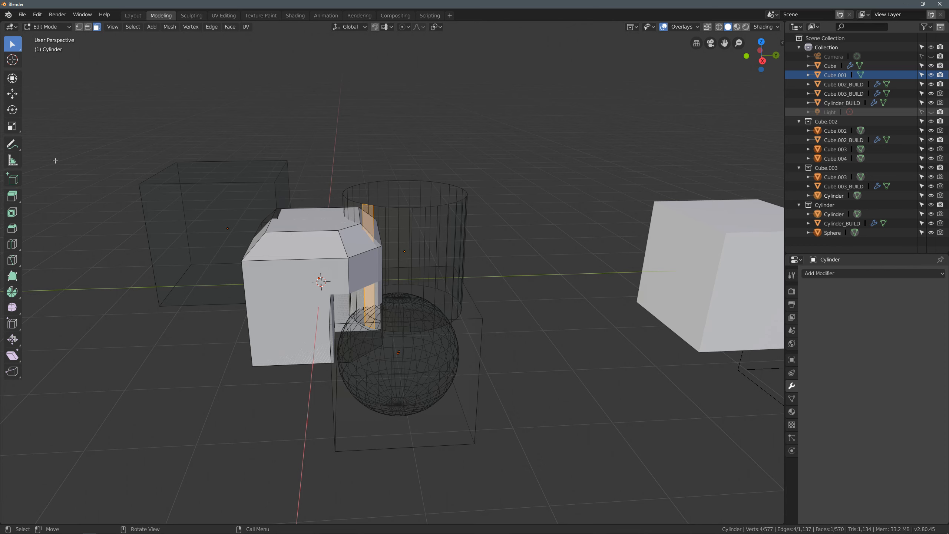
{"action": "left_click", "coordinate": [12, 94]}
{"action": "mouse_move", "coordinate": [389, 273]}
{"action": "left_mouse_down"}
{"action": "mouse_move", "coordinate": [361, 284]}
{"action": "mouse_move", "coordinate": [380, 281]}
{"action": "left_mouse_up"}
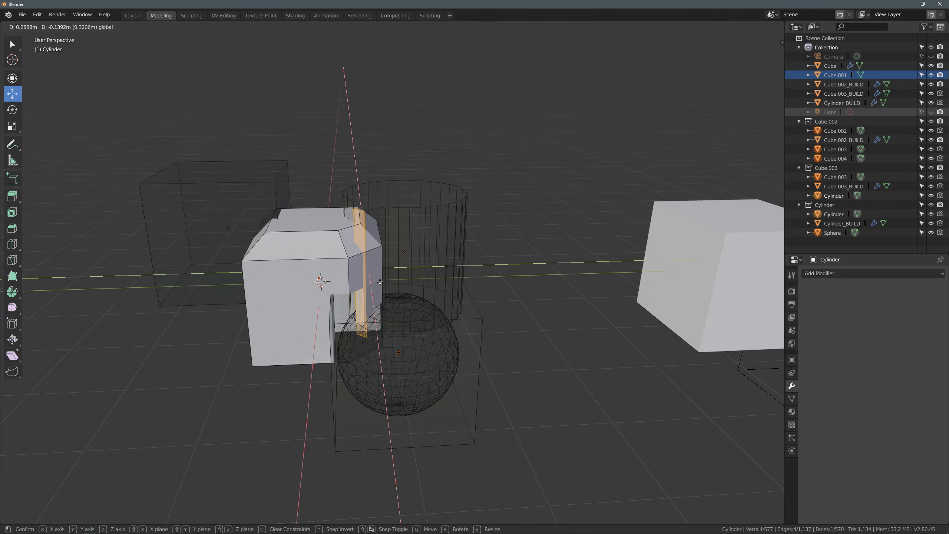
{"action": "left_click_drag", "start_coordinate": [381, 282], "coordinate": [381, 282]}
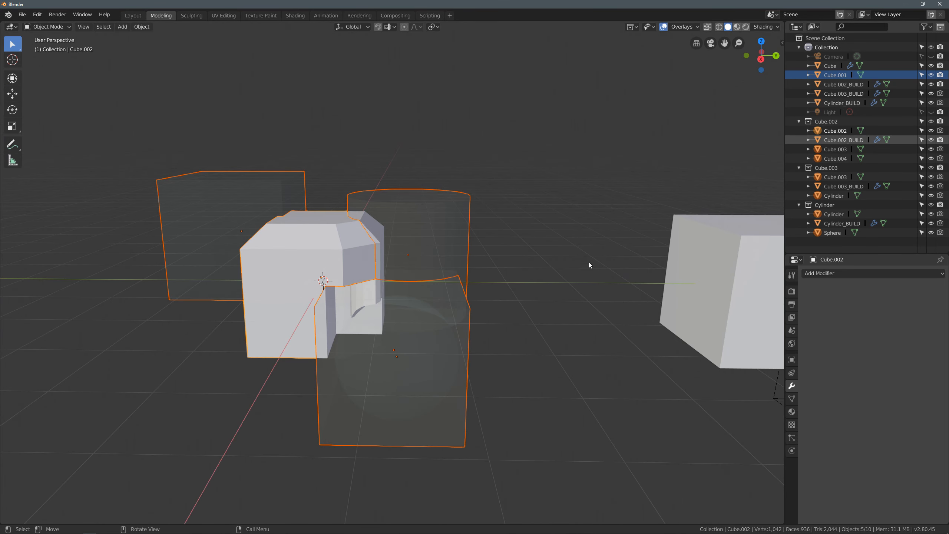
- Add Cylinder_BUILD to the selection, examine the Boolean meshes in Edit Mode from several angles, and return to Object Mode
{"action": "left_click", "coordinate": [842, 103]}
{"action": "key", "text": "Tab"}
{"action": "middle_click_drag", "start_coordinate": [528, 340], "coordinate": [455, 343]}
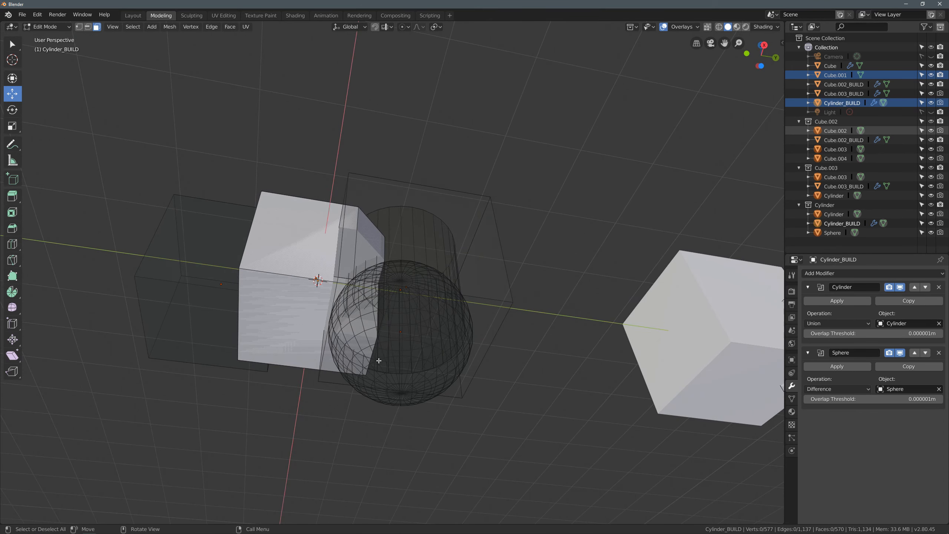
{"action": "middle_click_drag", "start_coordinate": [379, 361], "coordinate": [390, 324]}
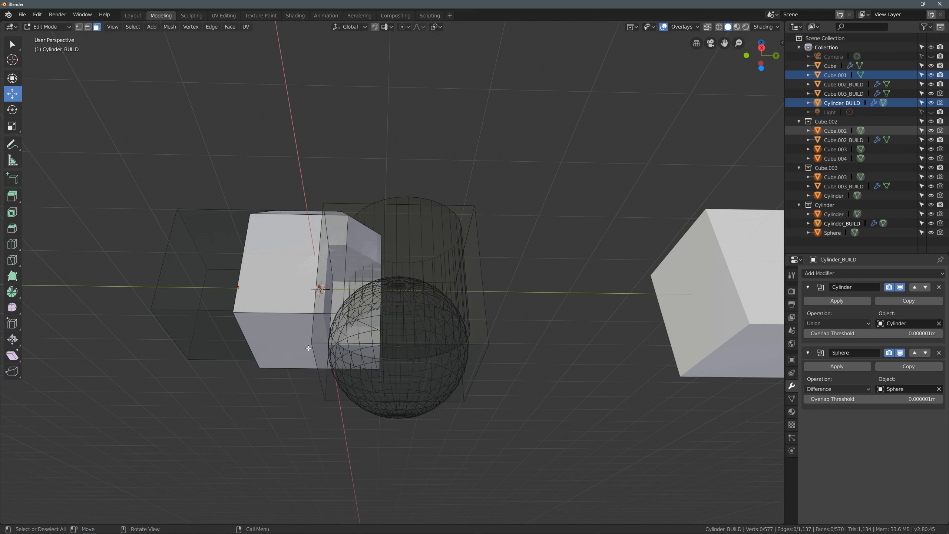
{"action": "key", "text": "Tab"}
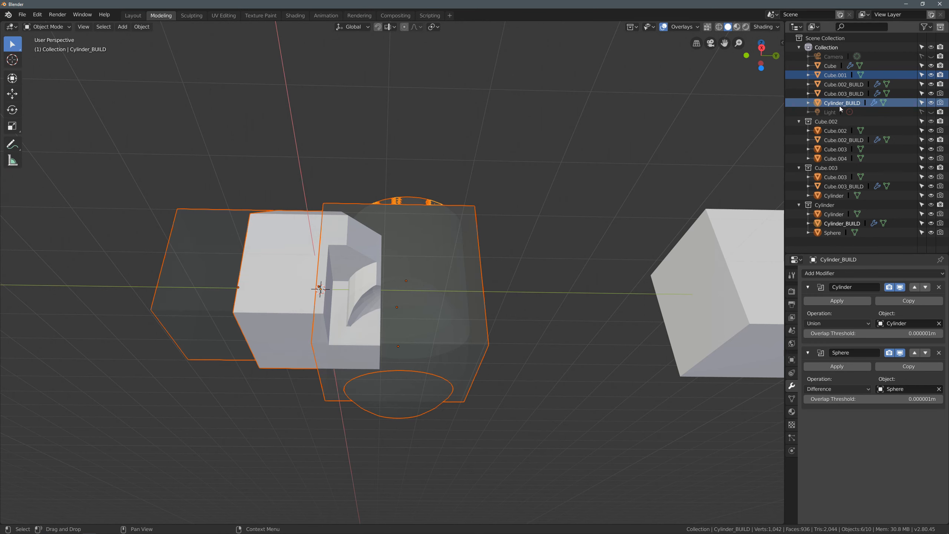
- Select only Cube.002_BUILD and review the available Boolean Collections operations without applying any
{"action": "middle_click_drag", "start_coordinate": [576, 168], "coordinate": [549, 229]}
{"action": "left_click", "coordinate": [549, 229]}
{"action": "left_click", "coordinate": [315, 244]}
{"action": "key", "text": "ctrl+shift+b"}
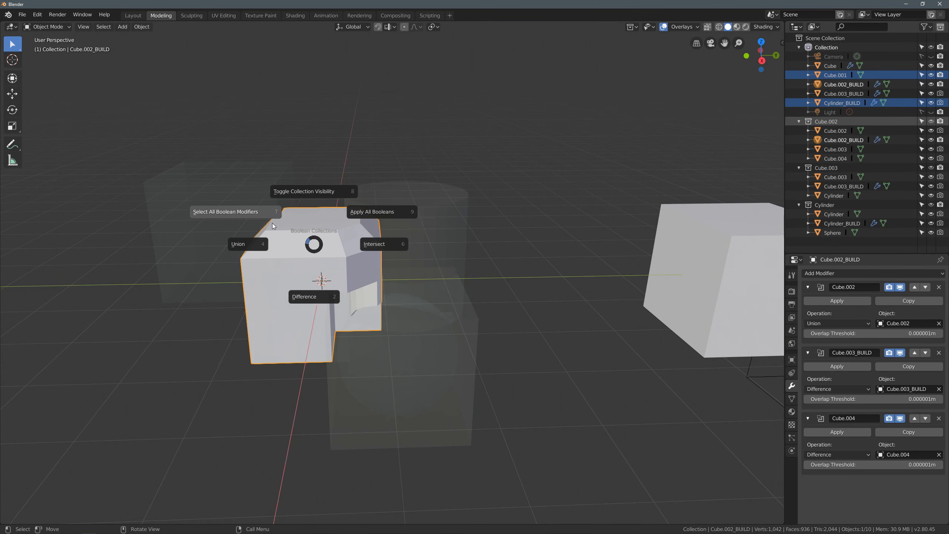
{"action": "key", "text": "Escape"}
{"action": "key", "text": "ctrl+shift+b"}
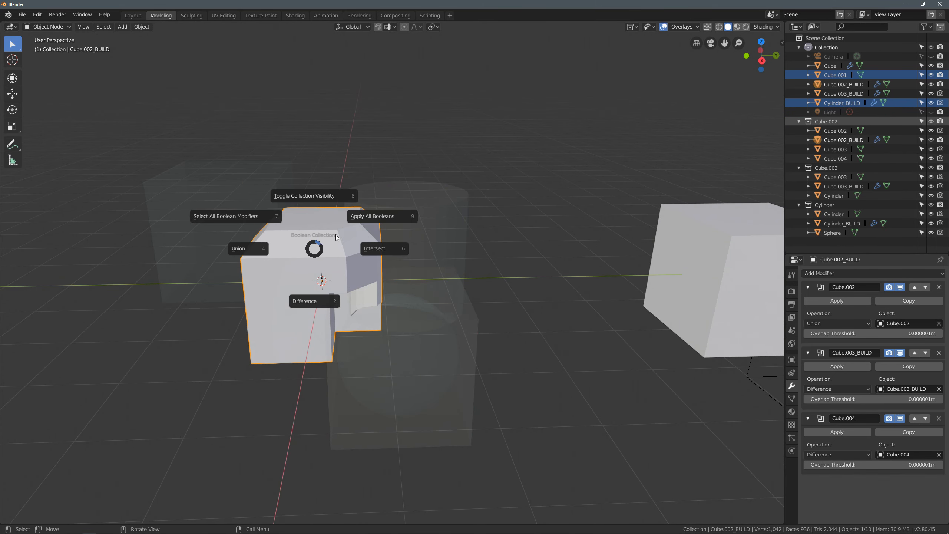
{"action": "key", "text": "Escape"}
- Select the original Cube.002 mesh and toggle the visibility of its Boolean collection repeatedly
{"action": "left_click", "coordinate": [314, 261]}
{"action": "key", "text": "ctrl+shift+b"}
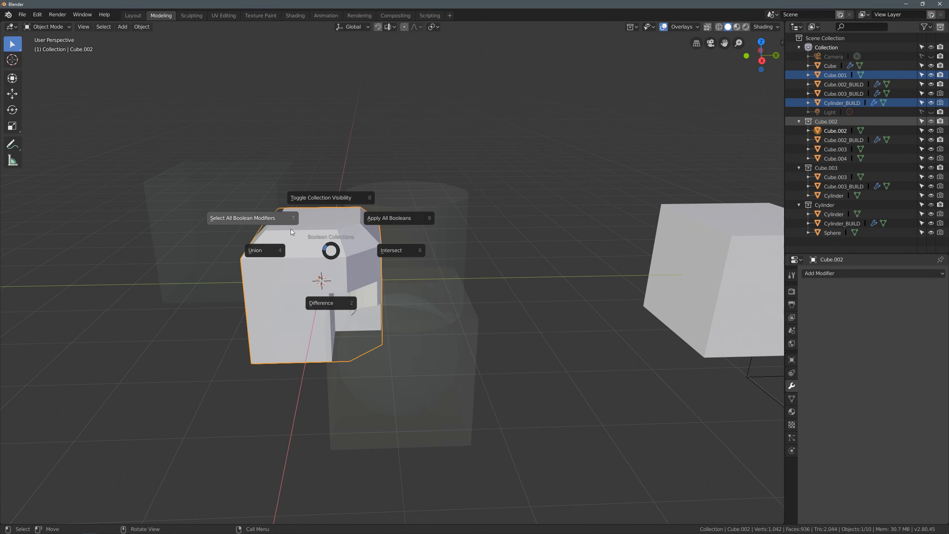
{"action": "left_click", "coordinate": [315, 204]}
{"action": "key", "text": "ctrl+shift+b"}
{"action": "left_click", "coordinate": [320, 190]}
{"action": "key", "text": "ctrl+shift+b"}
{"action": "key", "text": "Escape"}
{"action": "key", "text": "ctrl+shift+b"}
{"action": "left_click", "coordinate": [319, 176]}
{"action": "middle_click_drag", "start_coordinate": [549, 298], "coordinate": [542, 292]}
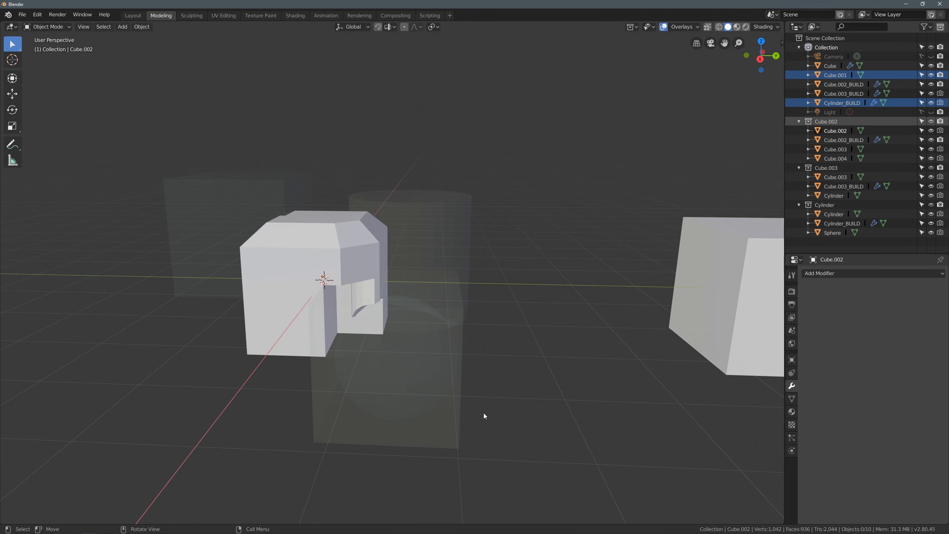
- Add a Mirror modifier to the Cube.003_BUILD cutter
{"action": "left_click", "coordinate": [452, 433]}
{"action": "middle_click_drag", "start_coordinate": [455, 393], "coordinate": [505, 385]}
{"action": "left_click", "coordinate": [873, 273]}
{"action": "left_click", "coordinate": [760, 359]}
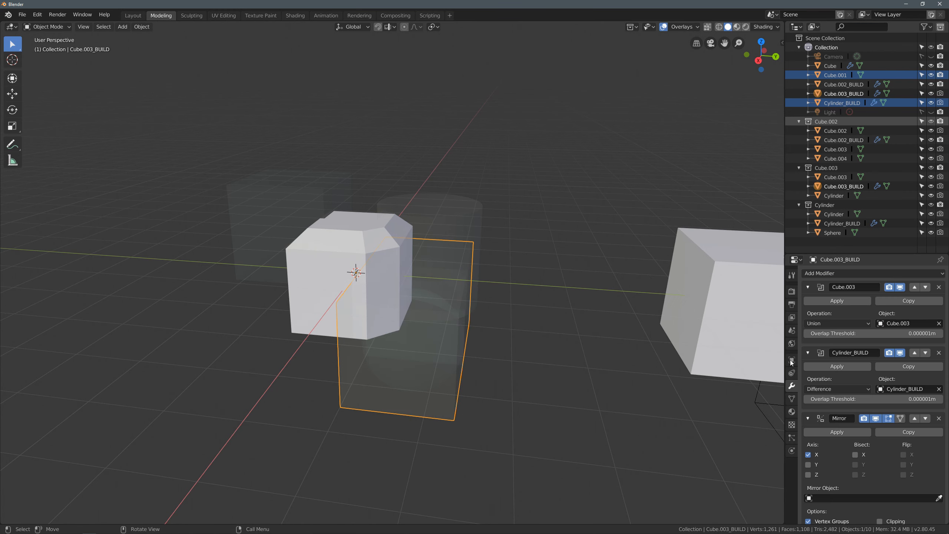
- Use the main cube as the mirror object and mirror the cutter along Y instead of X
{"action": "left_click", "coordinate": [939, 498]}
{"action": "left_click", "coordinate": [374, 258]}
{"action": "left_click", "coordinate": [808, 464]}
{"action": "left_click", "coordinate": [808, 454]}
{"action": "middle_click_drag", "start_coordinate": [492, 327], "coordinate": [268, 353]}
{"action": "middle_click_drag", "start_coordinate": [331, 340], "coordinate": [254, 353]}
- Undo the mirror settings and the Mirror modifier on Cube.003_BUILD
{"action": "key", "text": "ctrl+z"}
{"action": "key", "text": "ctrl+z"}
{"action": "key", "text": "ctrl+z"}
{"action": "key", "text": "ctrl+z"}
{"action": "key", "text": "ctrl+z"}
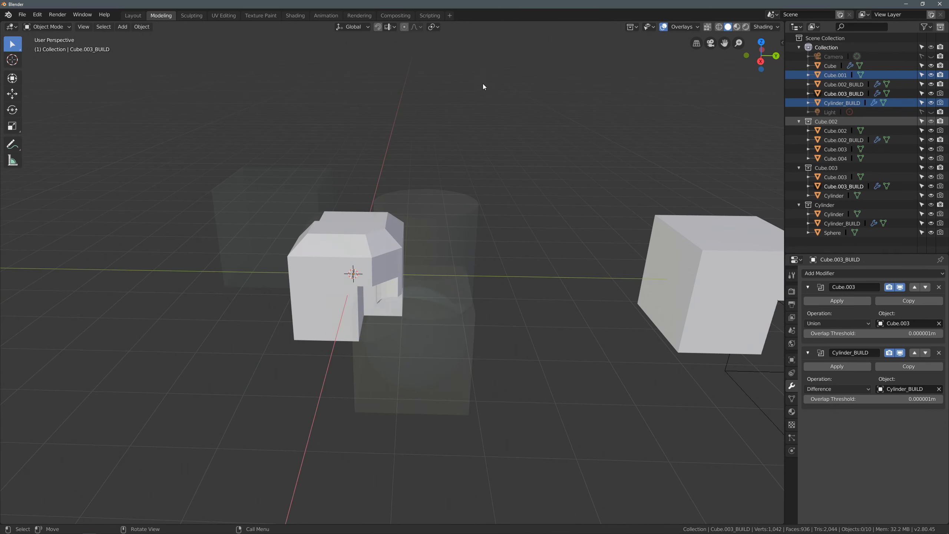
- Switch to the Scripting workspace and examine the BASE_MAT_COLOR and BOOL_MAT_COLOR definitions in the Boolean Collections script
{"action": "left_click", "coordinate": [430, 15]}
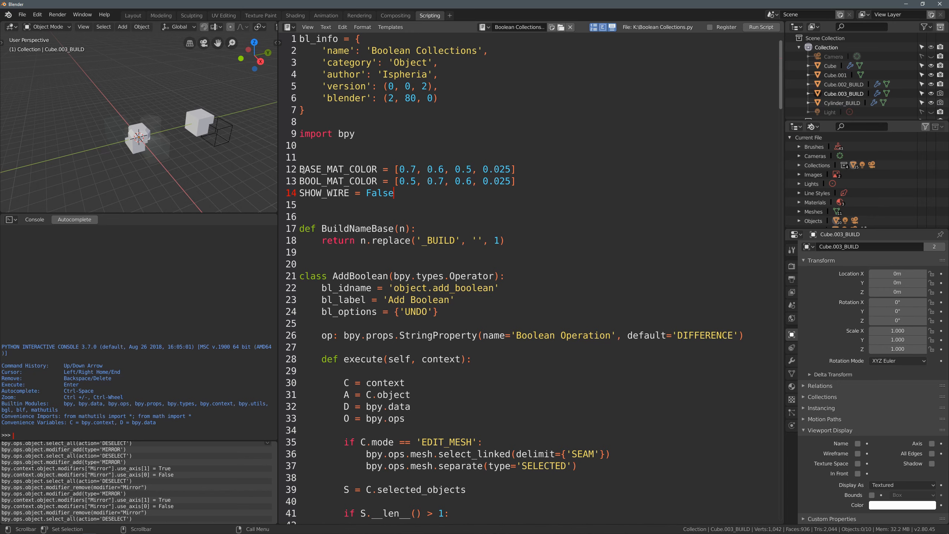
{"action": "left_click_drag", "start_coordinate": [304, 171], "coordinate": [485, 171]}
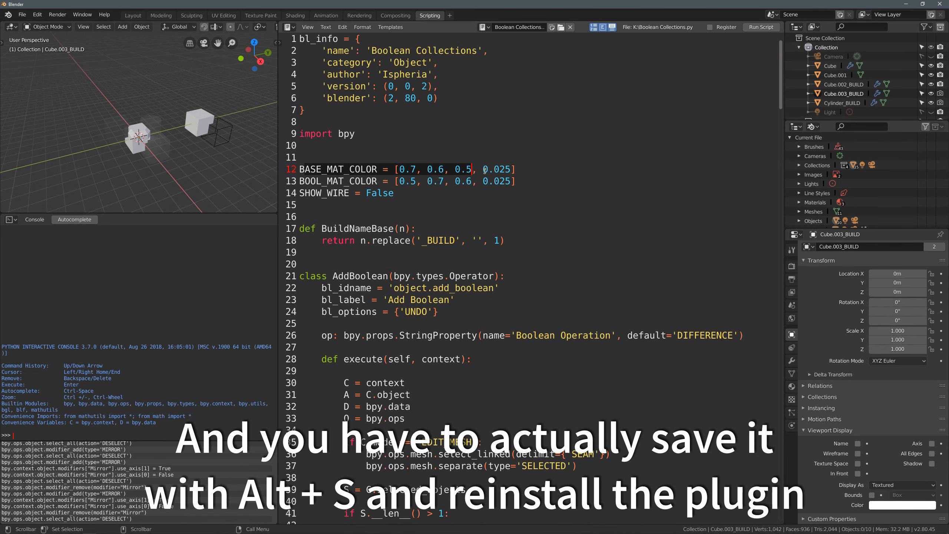
{"action": "left_click", "coordinate": [534, 172]}
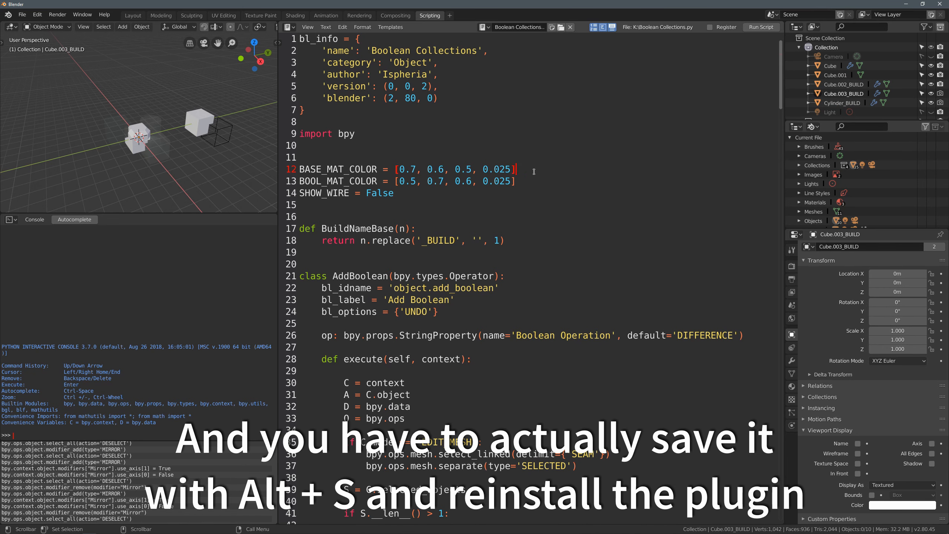
{"action": "left_click", "coordinate": [530, 181]}
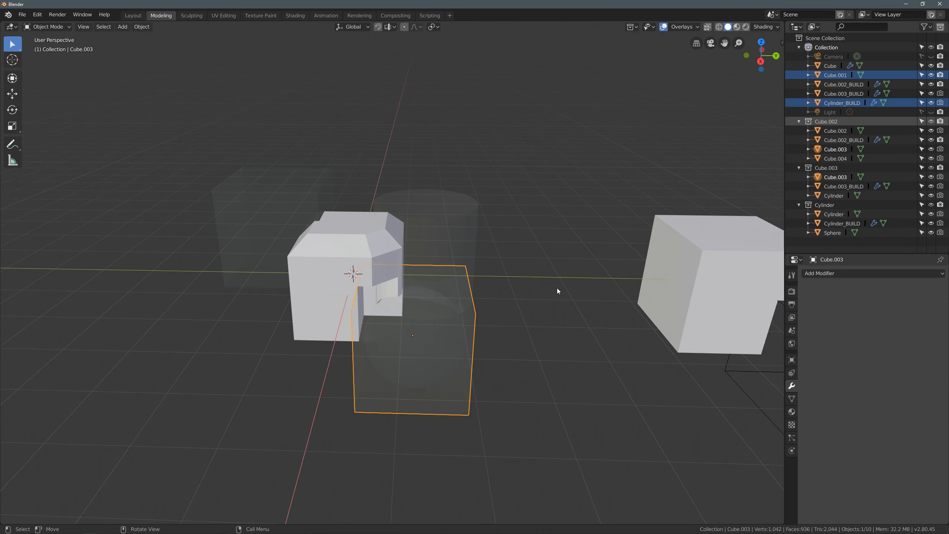
- Examine the base colors of BASE_MAT on Cube.003 and BOOL_MAT on Cube.004 in their material settings
{"action": "left_click", "coordinate": [792, 412]}
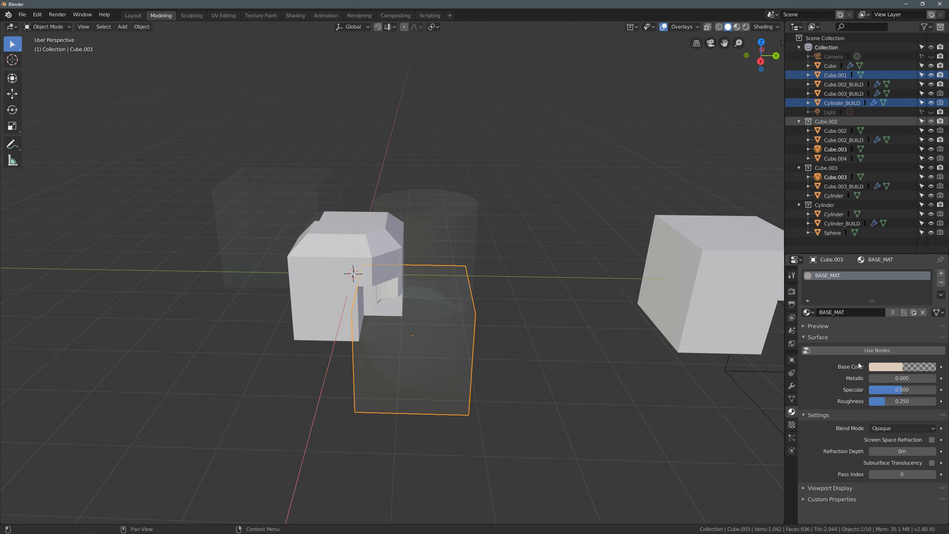
{"action": "left_click", "coordinate": [879, 365]}
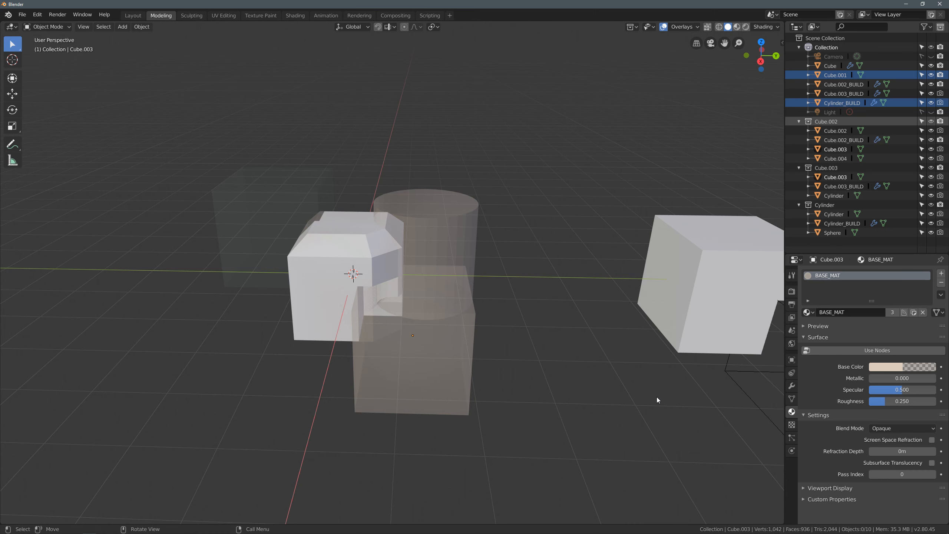
{"action": "left_click_drag", "start_coordinate": [231, 228], "coordinate": [239, 236]}
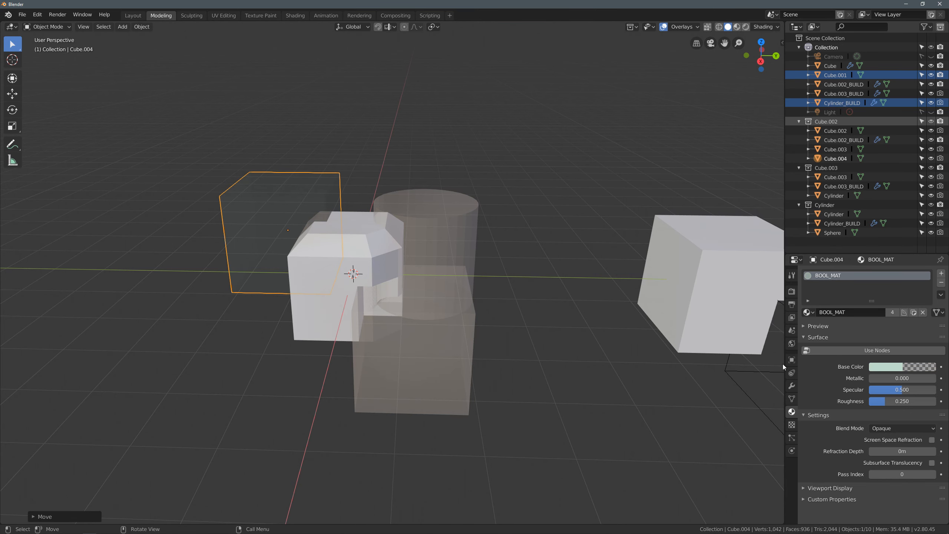
{"action": "left_click", "coordinate": [897, 367]}
{"action": "left_click_drag", "start_coordinate": [860, 353], "coordinate": [871, 353]}
- Preview the scene in LookDev shading and give BOOL_MAT a node-based Transparent BSDF surface with Additive blend mode
{"action": "left_click", "coordinate": [737, 27]}
{"action": "left_click", "coordinate": [430, 359]}
{"action": "left_click", "coordinate": [467, 393]}
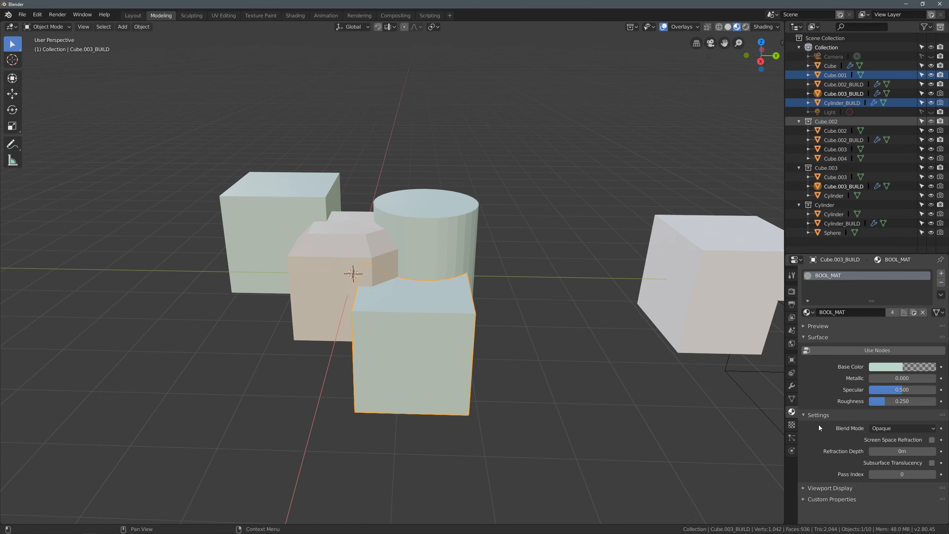
{"action": "left_click", "coordinate": [888, 429]}
{"action": "left_click", "coordinate": [888, 451]}
{"action": "left_click", "coordinate": [877, 350]}
{"action": "left_click", "coordinate": [906, 367]}
{"action": "left_click", "coordinate": [891, 507]}
{"action": "middle_click_drag", "start_coordinate": [542, 331], "coordinate": [527, 326]}
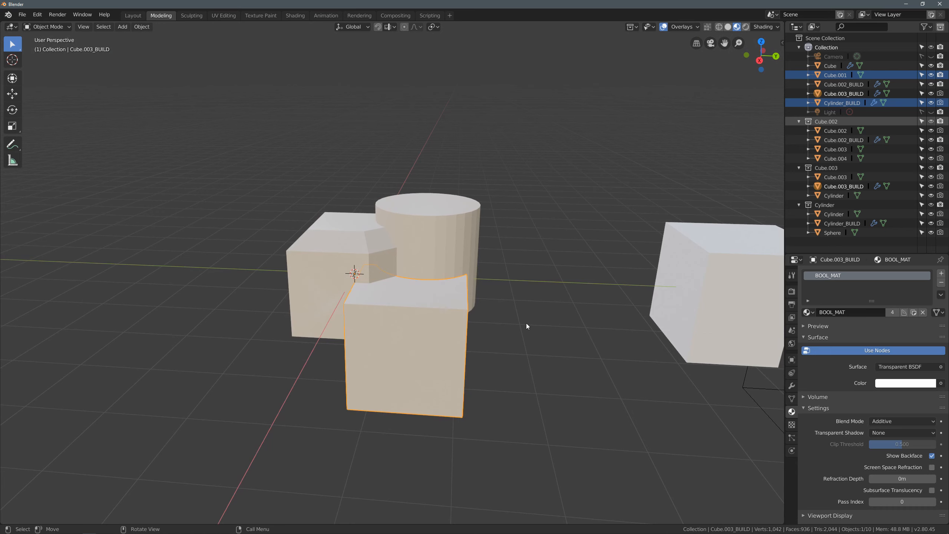
- Give Cube.003's BASE_MAT a node-based Transparent BSDF surface and the Additive blend mode
{"action": "left_click", "coordinate": [453, 332]}
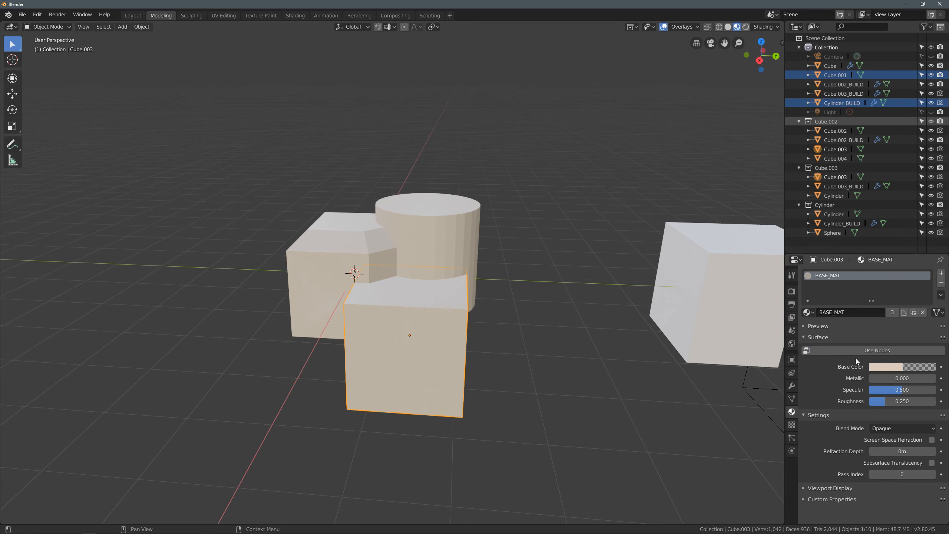
{"action": "left_click", "coordinate": [880, 353]}
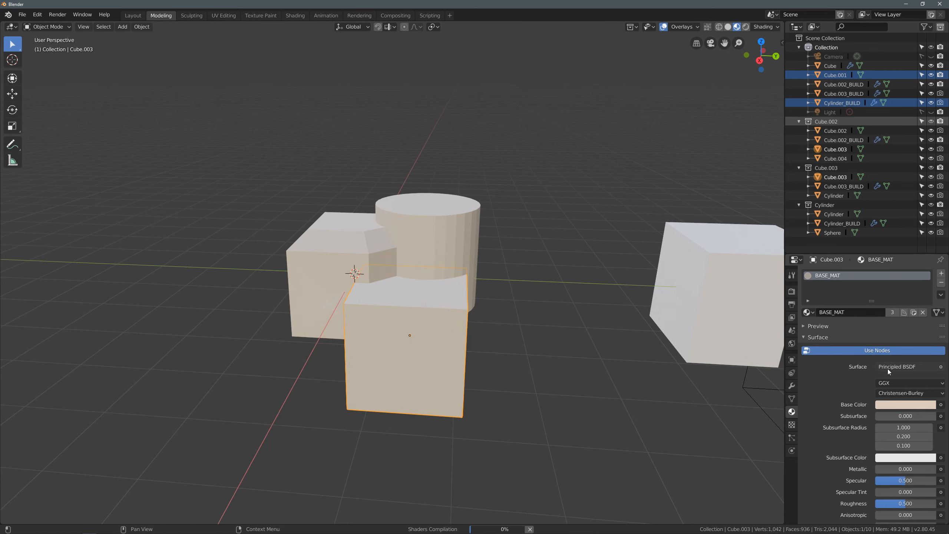
{"action": "left_click", "coordinate": [879, 366]}
{"action": "left_click", "coordinate": [837, 326]}
{"action": "left_click", "coordinate": [902, 421]}
{"action": "left_click", "coordinate": [897, 442]}
{"action": "left_click", "coordinate": [572, 359]}
{"action": "middle_click_drag", "start_coordinate": [572, 359], "coordinate": [577, 329]}
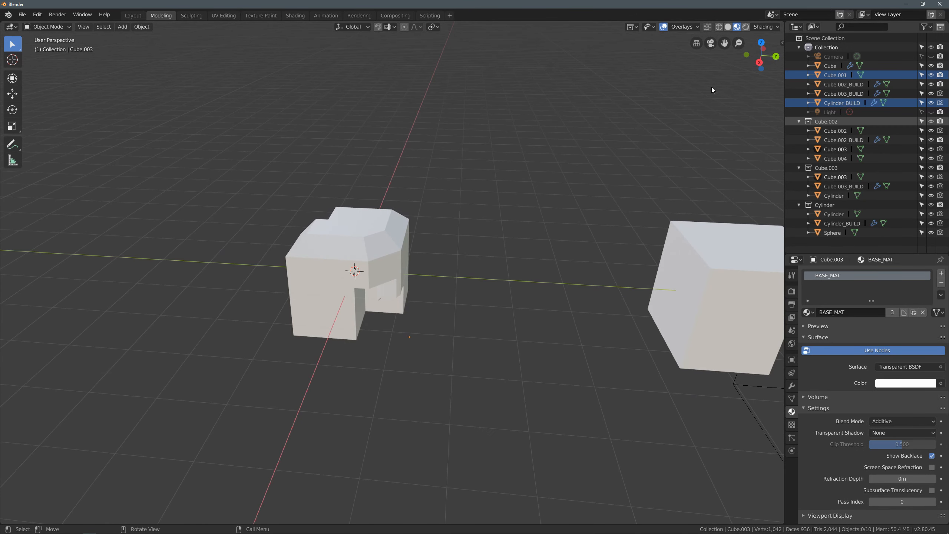
- Return the viewport to solid shading and apply all Booleans on the cylinder cutter
{"action": "left_click", "coordinate": [747, 29]}
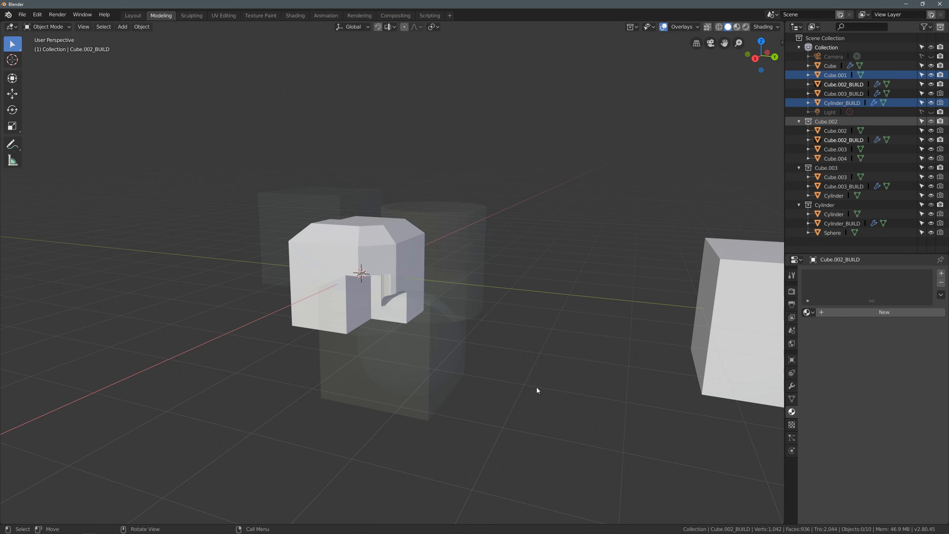
{"action": "left_click", "coordinate": [467, 270]}
{"action": "key", "text": "ctrl+shift+b"}
{"action": "left_click", "coordinate": [519, 234]}
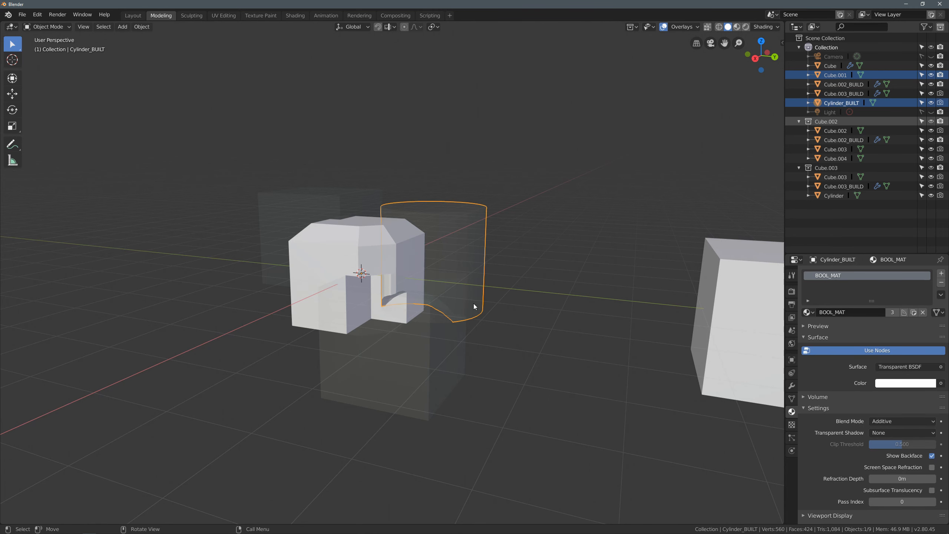
{"action": "middle_click_drag", "start_coordinate": [473, 303], "coordinate": [467, 287]}
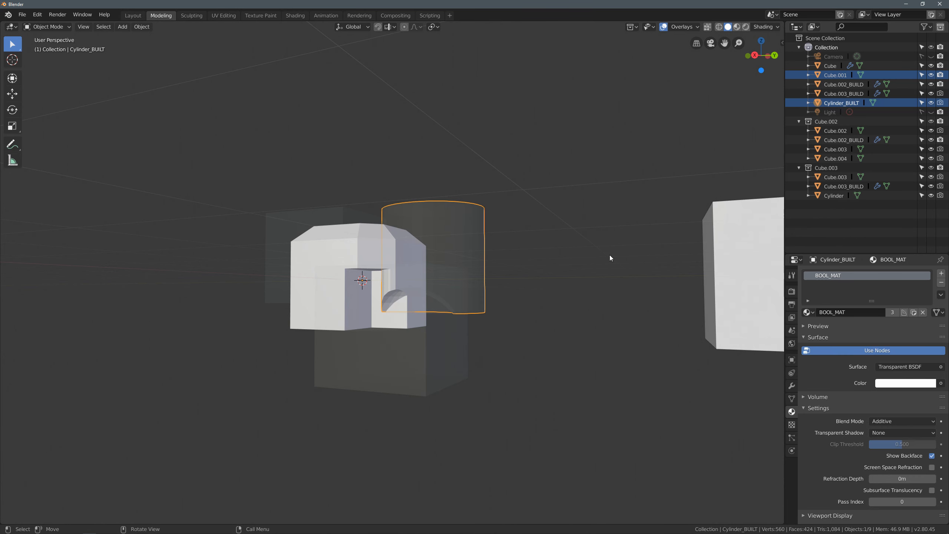
- Apply all Booleans on the Cube.003_BUILD cutter
{"action": "middle_click_drag", "start_coordinate": [530, 328], "coordinate": [503, 349]}
{"action": "left_click", "coordinate": [454, 368]}
{"action": "key", "text": "ctrl+shift+b"}
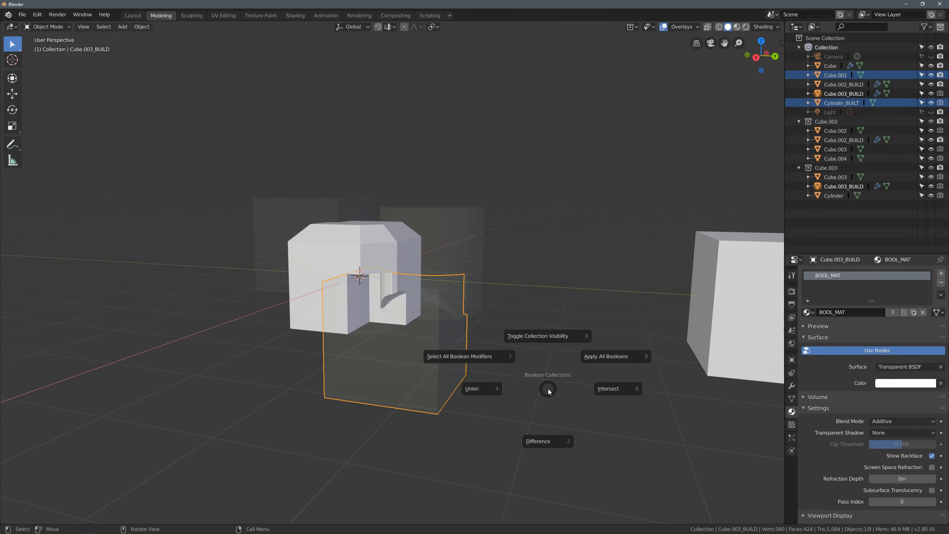
{"action": "left_click", "coordinate": [579, 358]}
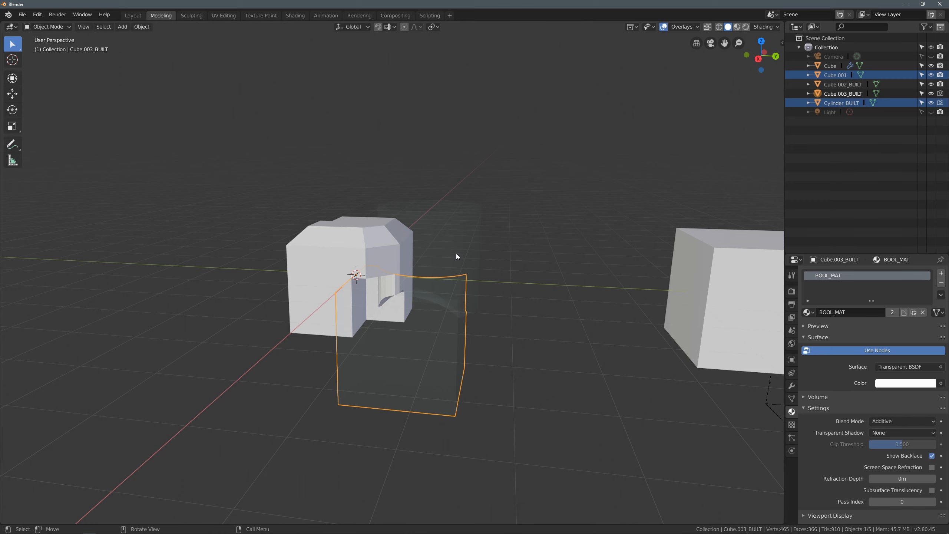
- Delete the cylinder and Cube.003 cutters whose Booleans have been applied
{"action": "left_click", "coordinate": [456, 256]}
{"action": "left_click", "coordinate": [437, 380], "text": "shift"}
{"action": "key", "text": "Delete"}
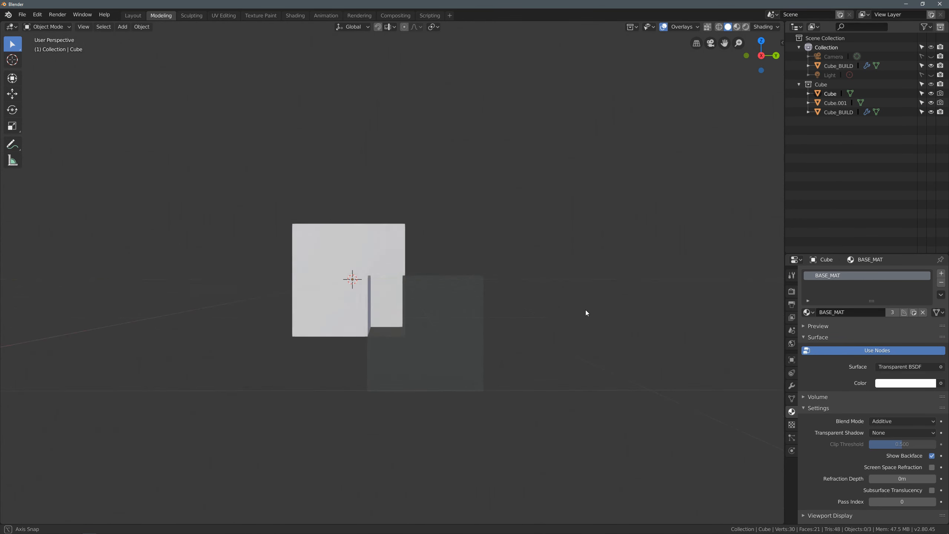
- Enable Auto Smooth in the normals settings of the original Cube component mesh
{"action": "mouse_move", "coordinate": [586, 313]}
{"action": "middle_mouse_down"}
{"action": "mouse_move", "coordinate": [585, 301]}
{"action": "mouse_move", "coordinate": [578, 312]}
{"action": "middle_mouse_up"}
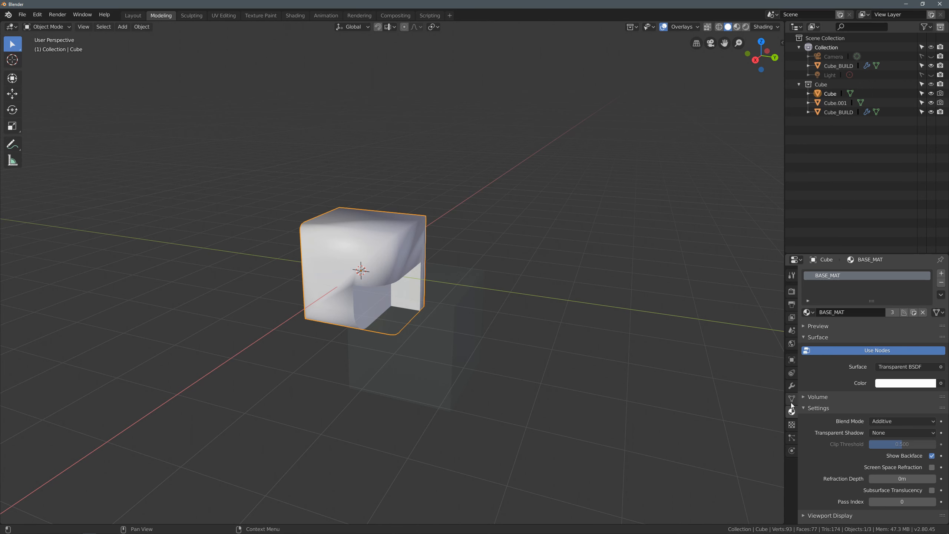
{"action": "left_click", "coordinate": [792, 400]}
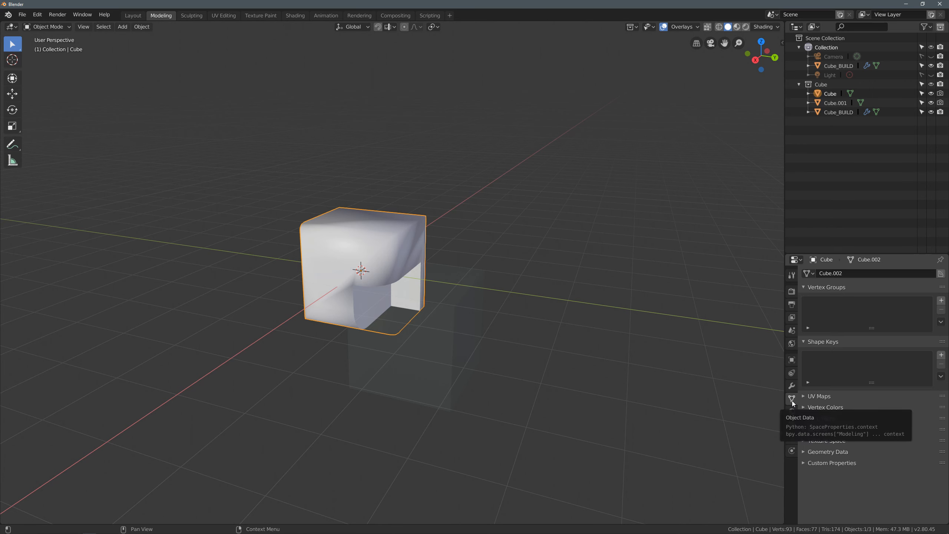
{"action": "left_click", "coordinate": [805, 429]}
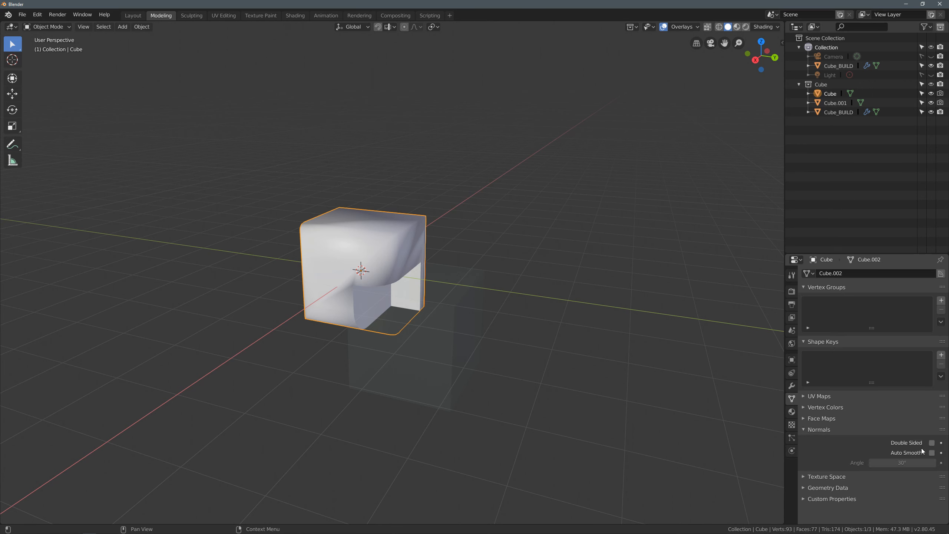
{"action": "left_click", "coordinate": [471, 245]}
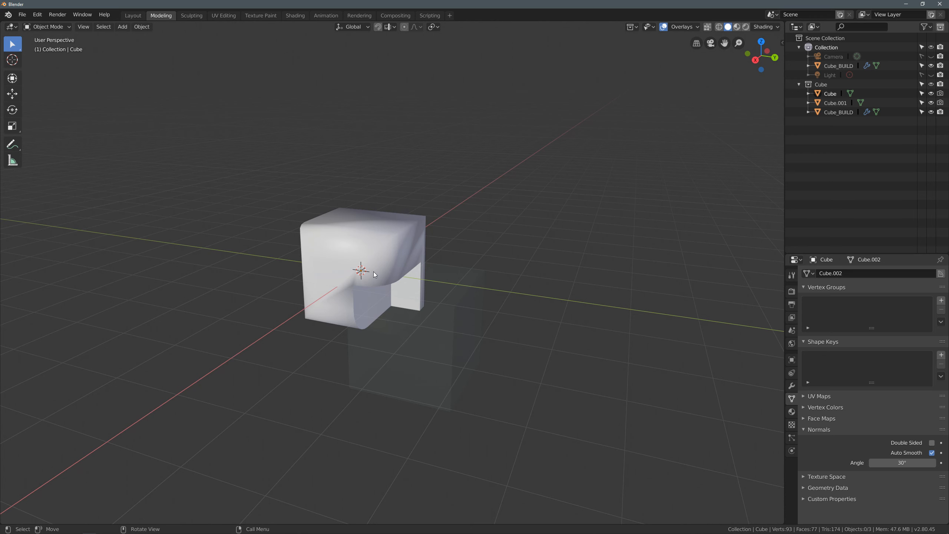
- Enable Auto Smooth in the normals settings of the Cube_BUILD result
{"action": "left_click", "coordinate": [383, 257]}
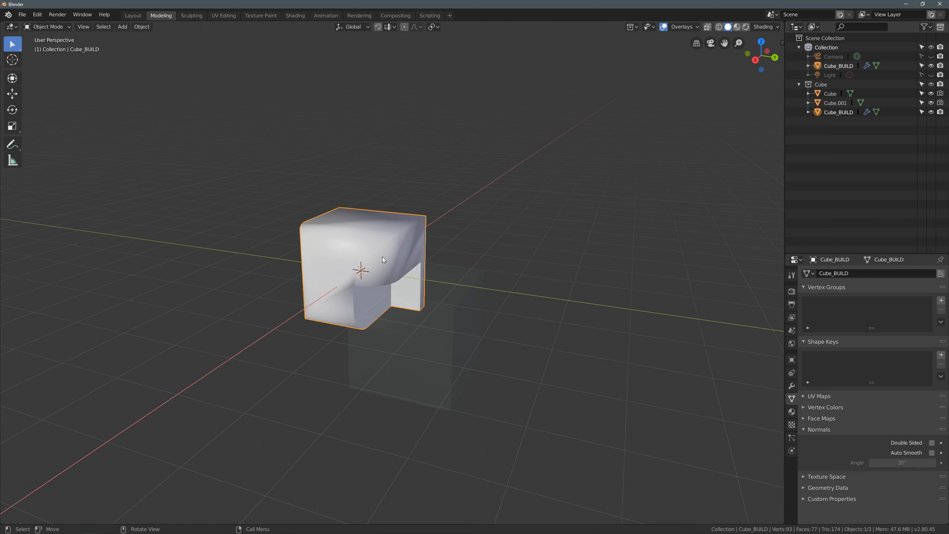
{"action": "left_click", "coordinate": [932, 452]}
{"action": "left_click", "coordinate": [605, 346]}
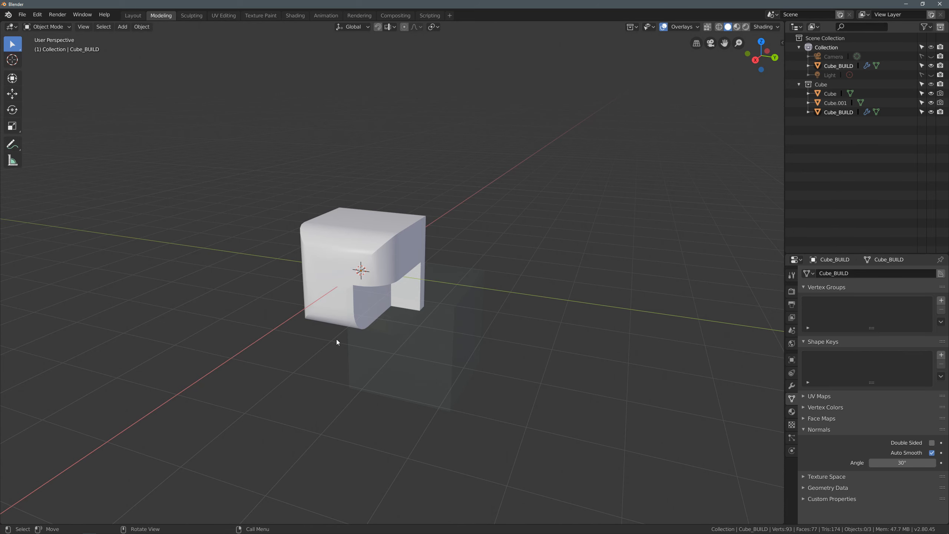
- Bevel two edges of the Cube.001 cutter with an offset of about 0.432 and 6 segments
{"action": "middle_click_drag", "start_coordinate": [538, 344], "coordinate": [370, 330]}
{"action": "left_click", "coordinate": [424, 324]}
{"action": "key", "text": "Tab"}
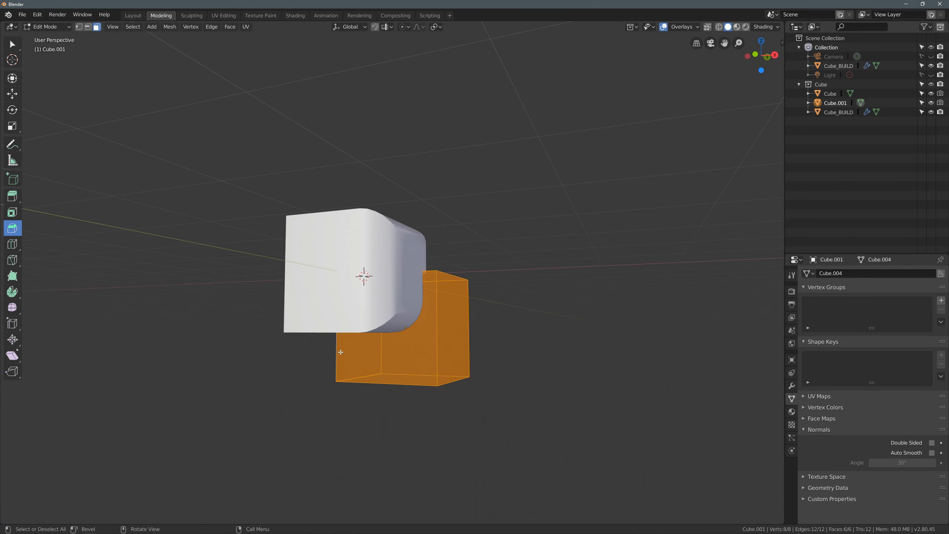
{"action": "left_click", "coordinate": [370, 329]}
{"action": "left_click", "coordinate": [429, 270], "text": "shift"}
{"action": "middle_click_drag", "start_coordinate": [430, 270], "coordinate": [435, 293]}
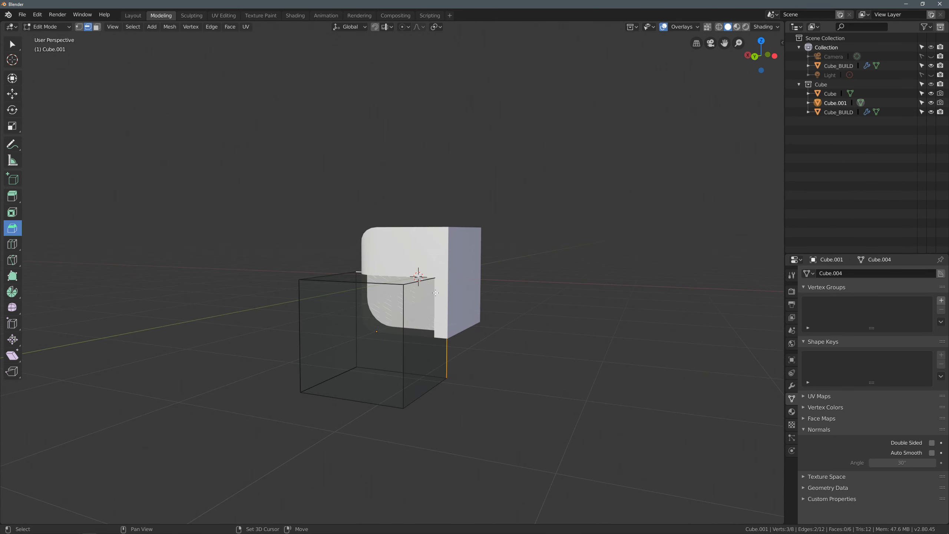
{"action": "left_click_drag", "start_coordinate": [91, 324], "coordinate": [77, 329]}
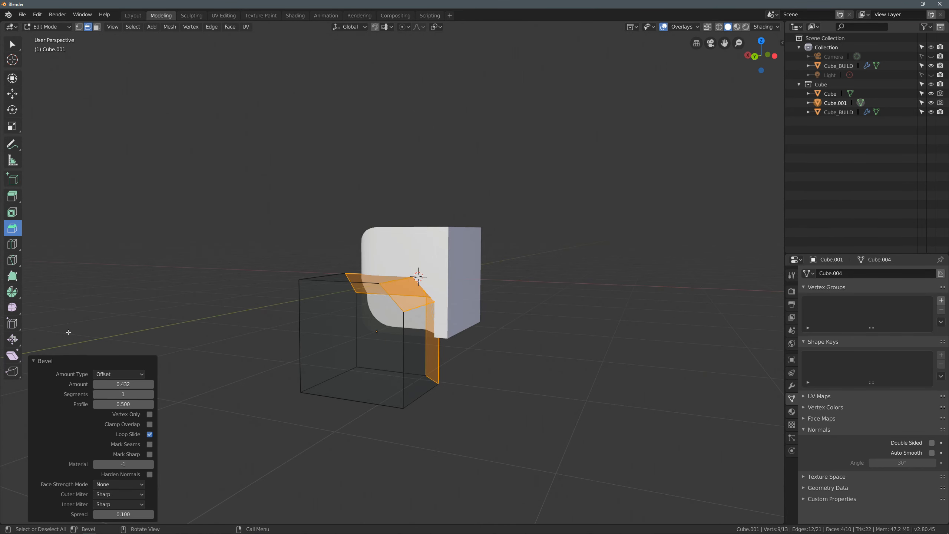
{"action": "left_click_drag", "start_coordinate": [150, 395], "coordinate": [171, 395]}
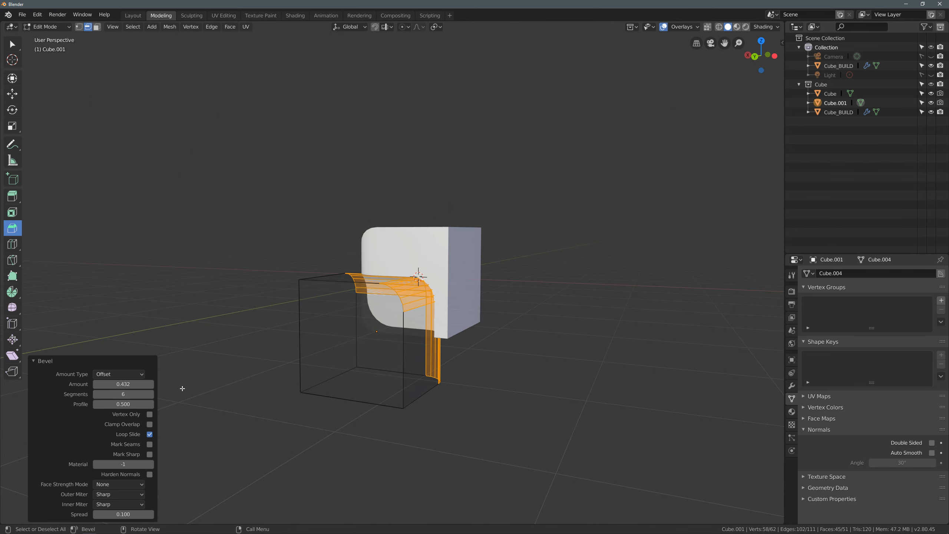
{"action": "key", "text": "Tab"}
{"action": "middle_click_drag", "start_coordinate": [229, 381], "coordinate": [537, 356]}
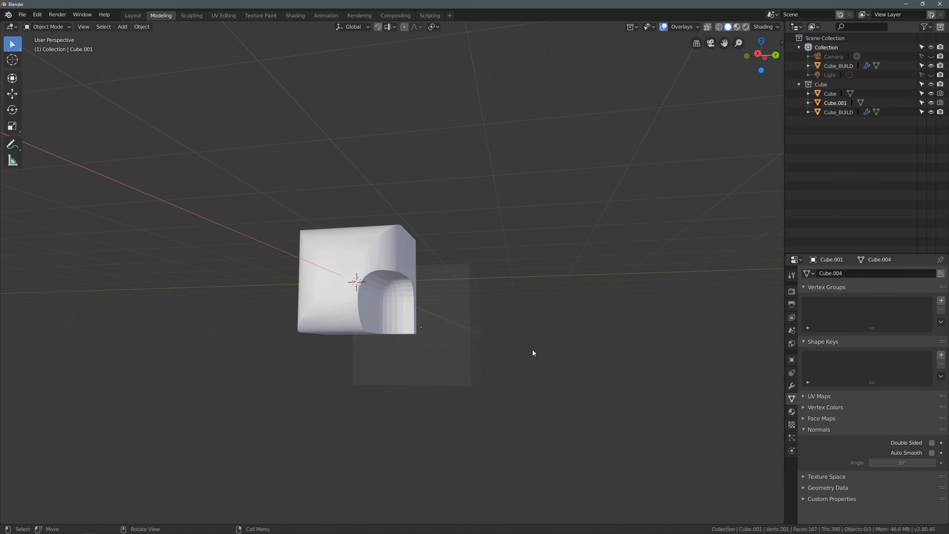
- Shade the beveled Cube.001 cutter smooth
{"action": "right_click", "coordinate": [520, 309]}
{"action": "left_click", "coordinate": [520, 309]}
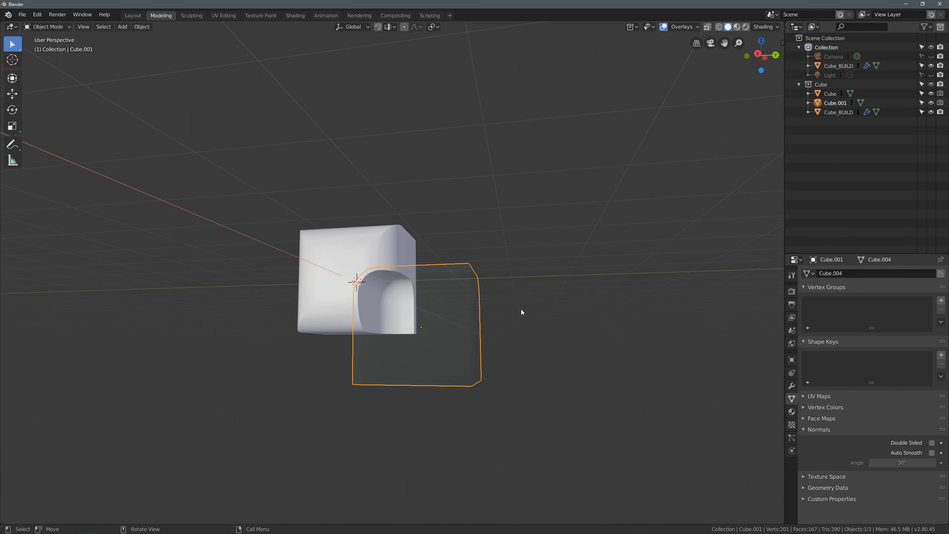
{"action": "left_click", "coordinate": [510, 312]}
- Select the Cube_BUILD result and check its Auto Smooth setting and the shading of the rounded cut
{"action": "middle_click_drag", "start_coordinate": [415, 312], "coordinate": [402, 221]}
{"action": "left_click", "coordinate": [393, 252]}
{"action": "left_click", "coordinate": [393, 252]}
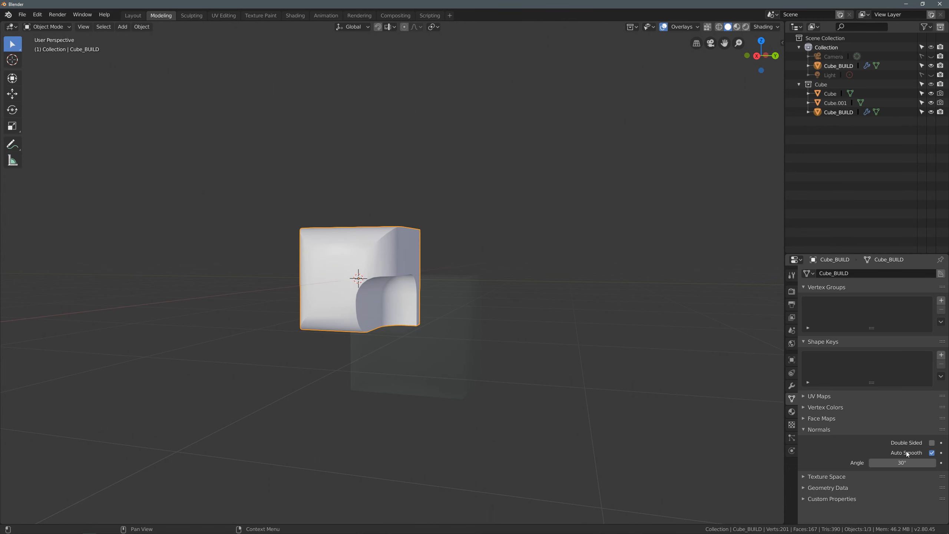
{"action": "left_click", "coordinate": [583, 364]}
{"action": "middle_click_drag", "start_coordinate": [583, 364], "coordinate": [578, 388]}
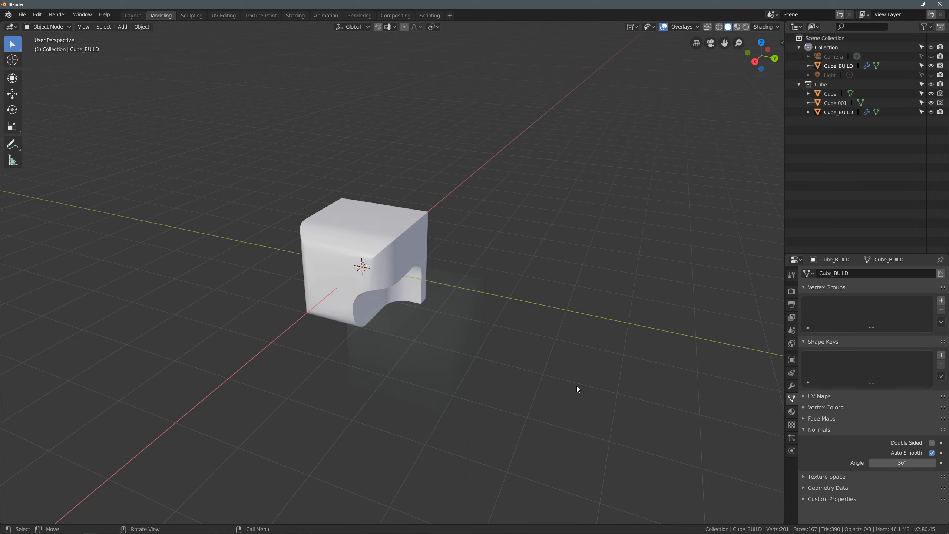
- Apply all Booleans on the Cube_BUILD object
{"action": "middle_click_drag", "start_coordinate": [578, 389], "coordinate": [574, 376]}
{"action": "left_click", "coordinate": [412, 248]}
{"action": "key", "text": "ctrl+shift+b"}
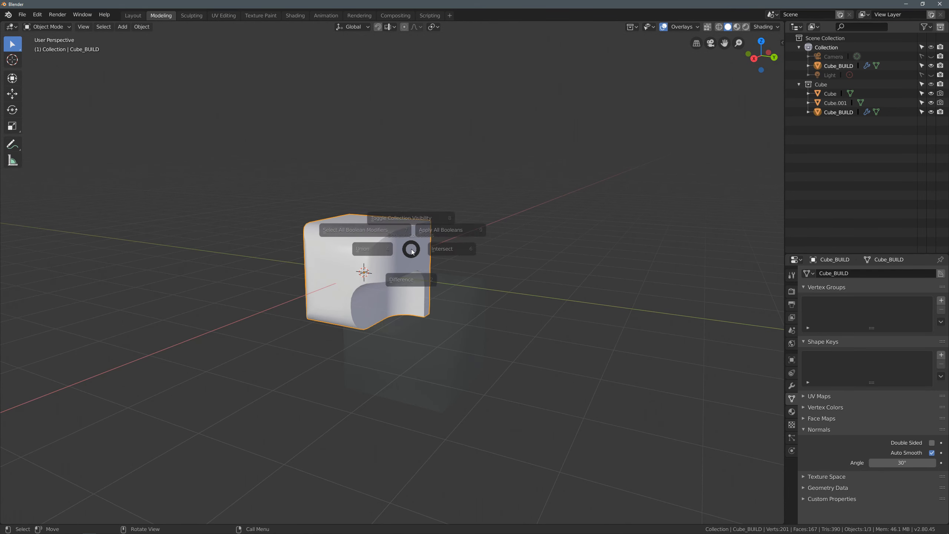
{"action": "left_click", "coordinate": [480, 215]}
{"action": "left_click", "coordinate": [480, 216]}
{"action": "middle_click_drag", "start_coordinate": [535, 254], "coordinate": [572, 270]}
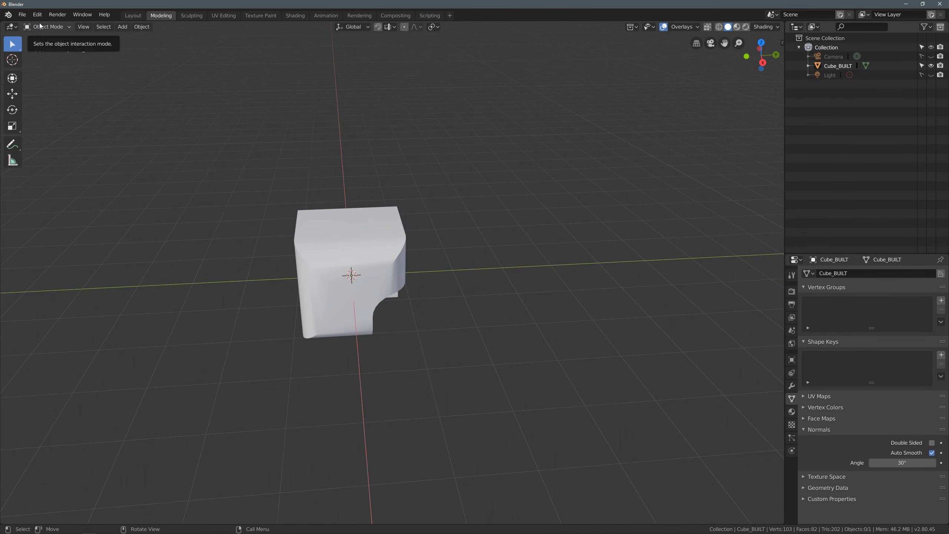
- Install the Boolean Collections add-on from the preferences, enable it and save the preferences
{"action": "left_click", "coordinate": [39, 17]}
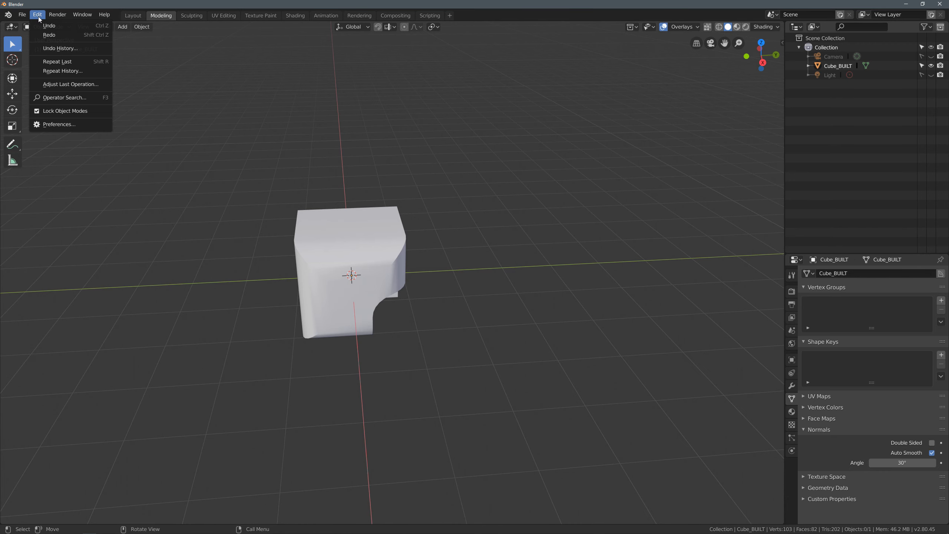
{"action": "left_click", "coordinate": [68, 124]}
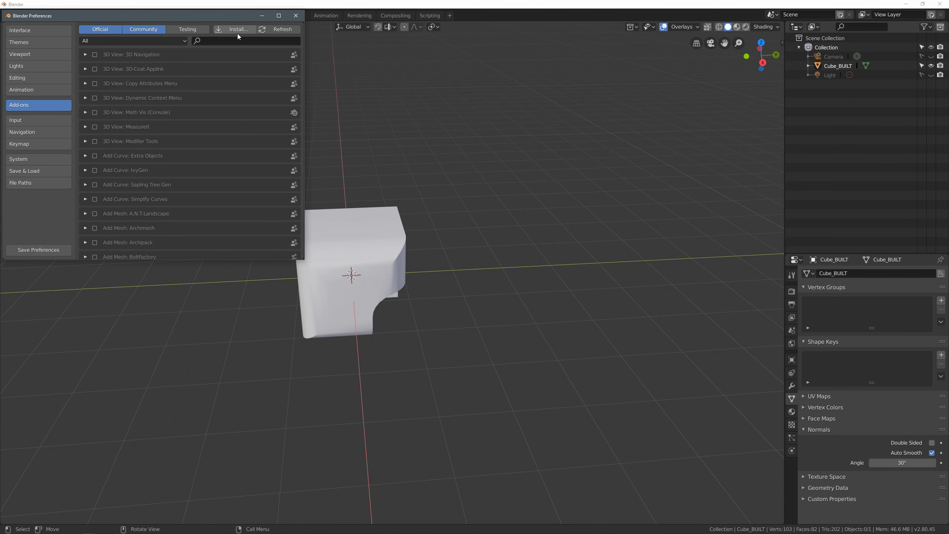
{"action": "left_click", "coordinate": [230, 29]}
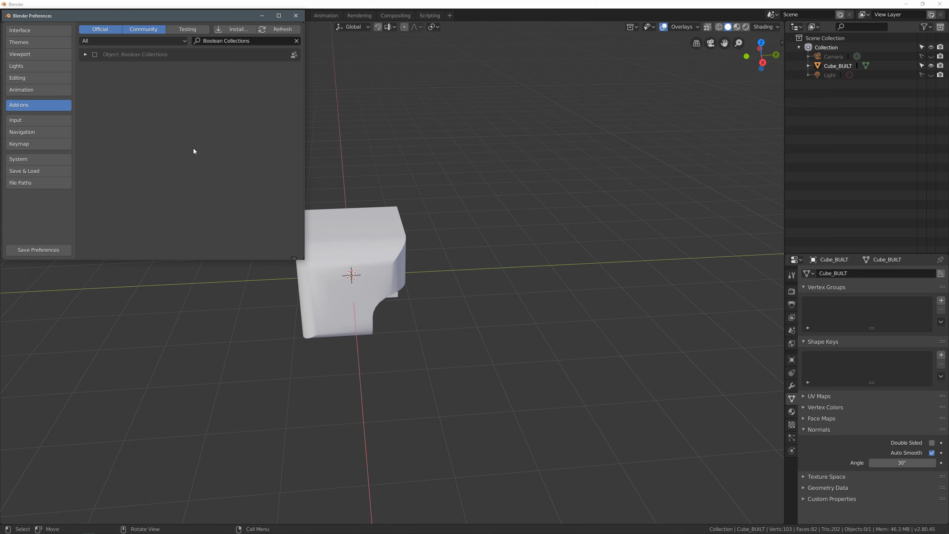
{"action": "left_click", "coordinate": [94, 55]}
{"action": "left_click", "coordinate": [18, 253]}
- Find the Boolean Collections pie menu entry in the keymap preferences under 3D View, Mesh, Mesh (Global) and show its details
{"action": "left_click", "coordinate": [55, 145]}
{"action": "left_click", "coordinate": [87, 198]}
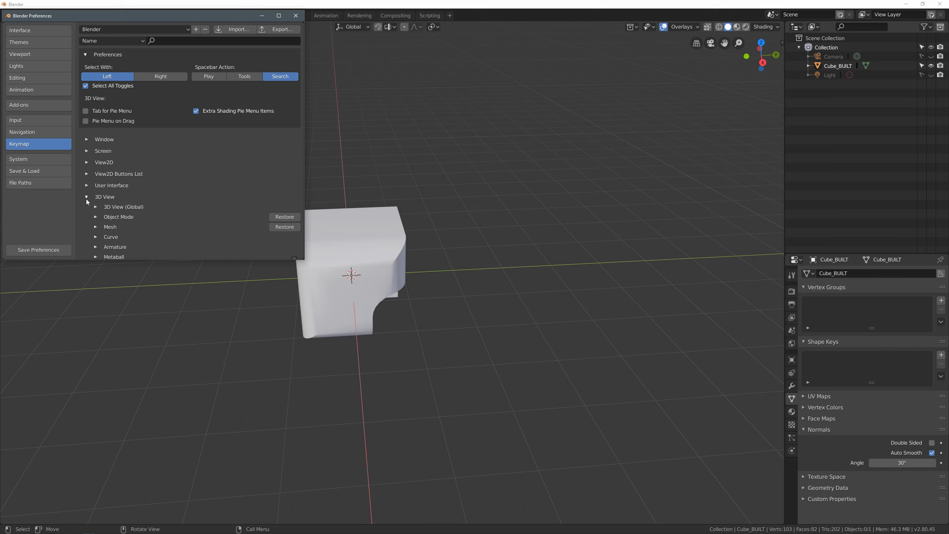
{"action": "scroll", "coordinate": [88, 197], "scroll_direction": "down", "scroll_amount": 4}
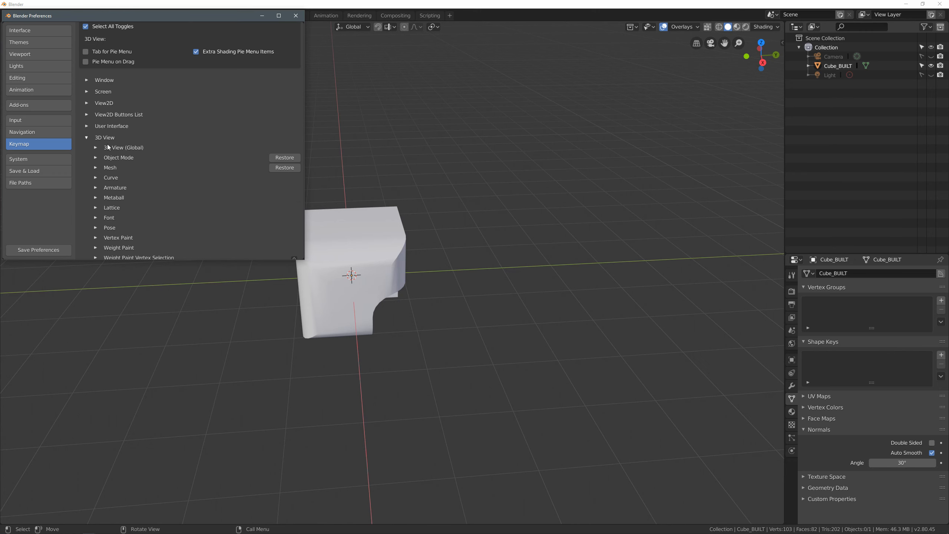
{"action": "left_click", "coordinate": [96, 168]}
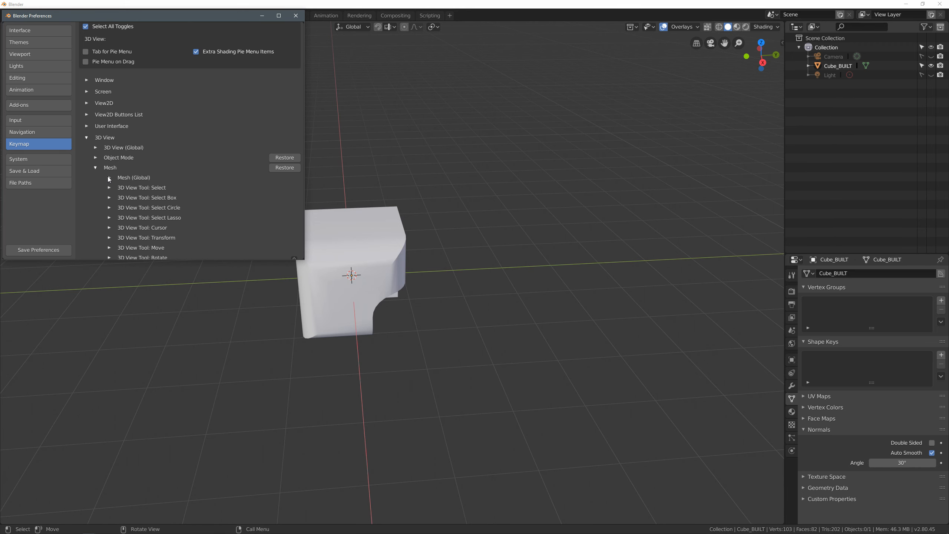
{"action": "left_click", "coordinate": [109, 178]}
{"action": "scroll", "coordinate": [125, 162], "scroll_direction": "down", "scroll_amount": 15}
{"action": "scroll", "coordinate": [130, 157], "scroll_direction": "down", "scroll_amount": 5}
{"action": "left_click", "coordinate": [124, 154]}
{"action": "scroll", "coordinate": [129, 164], "scroll_direction": "down", "scroll_amount": 3}
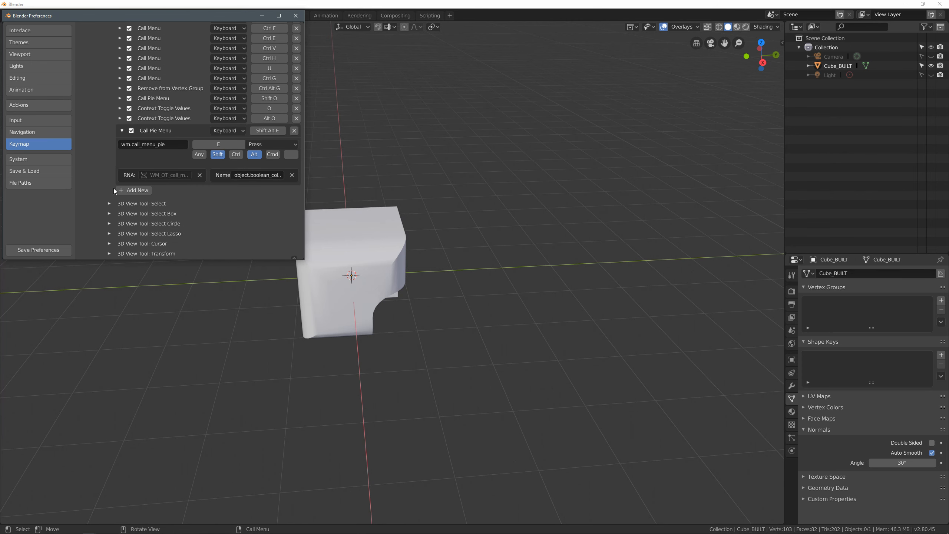
- Add a new shortcut entry under Mesh (Global) and check its operator field and the existing pie menu's name value, object.boolean_collections
{"action": "left_click", "coordinate": [121, 191]}
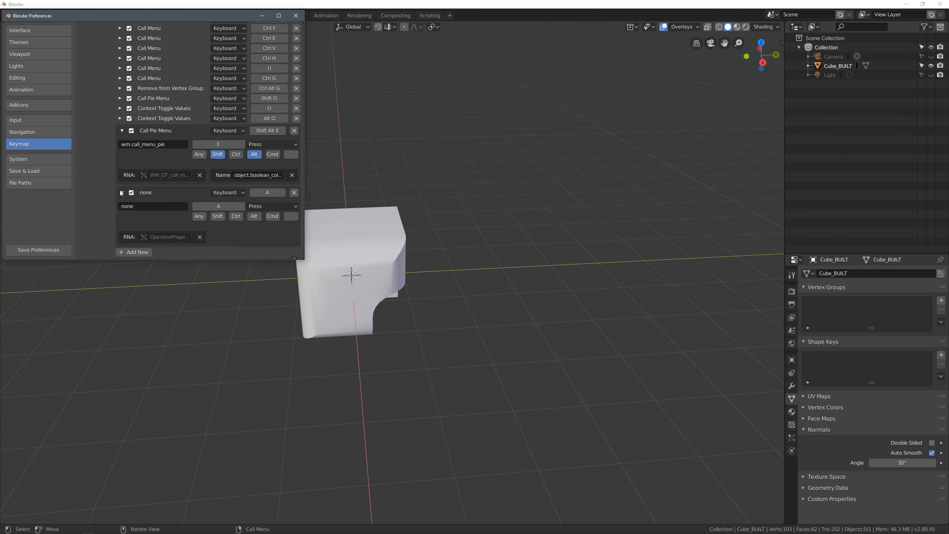
{"action": "scroll", "coordinate": [120, 188], "scroll_direction": "down", "scroll_amount": 1}
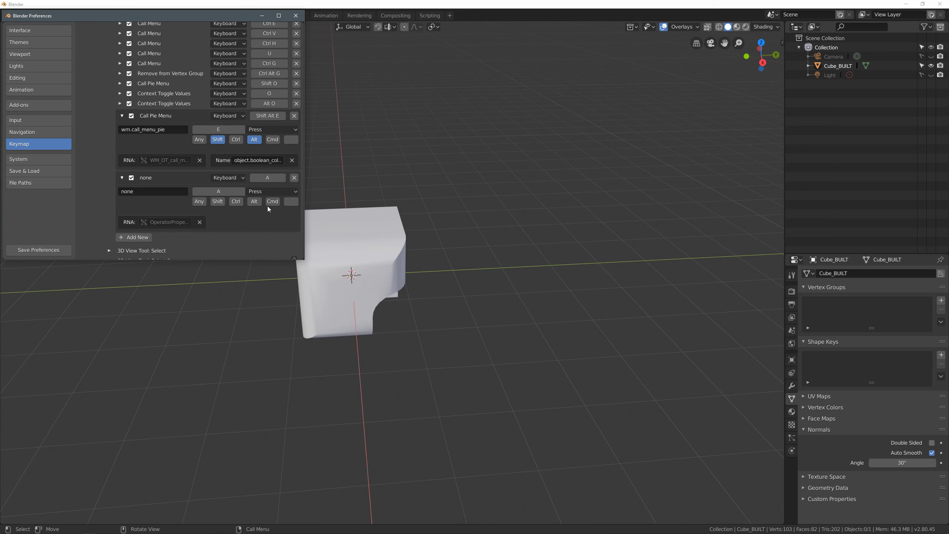
{"action": "left_click", "coordinate": [142, 191]}
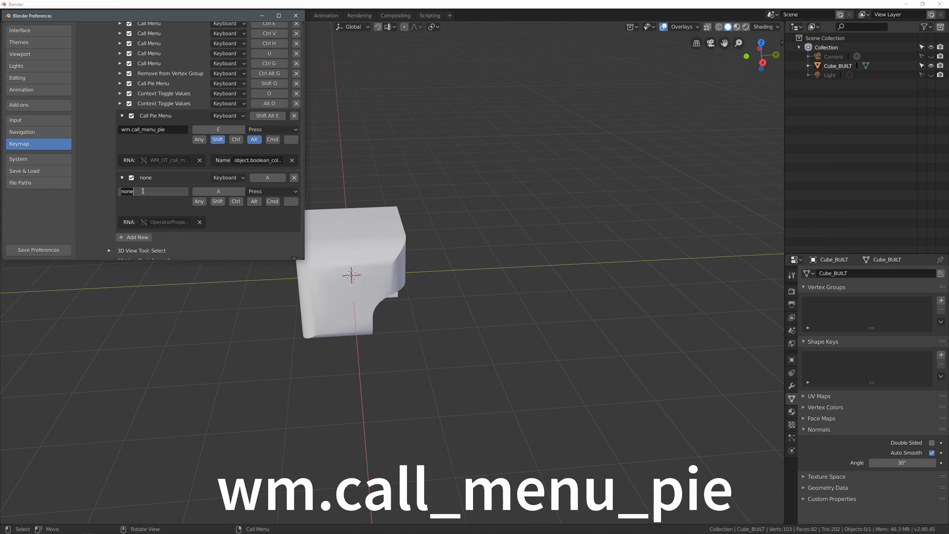
{"action": "key", "text": "Return"}
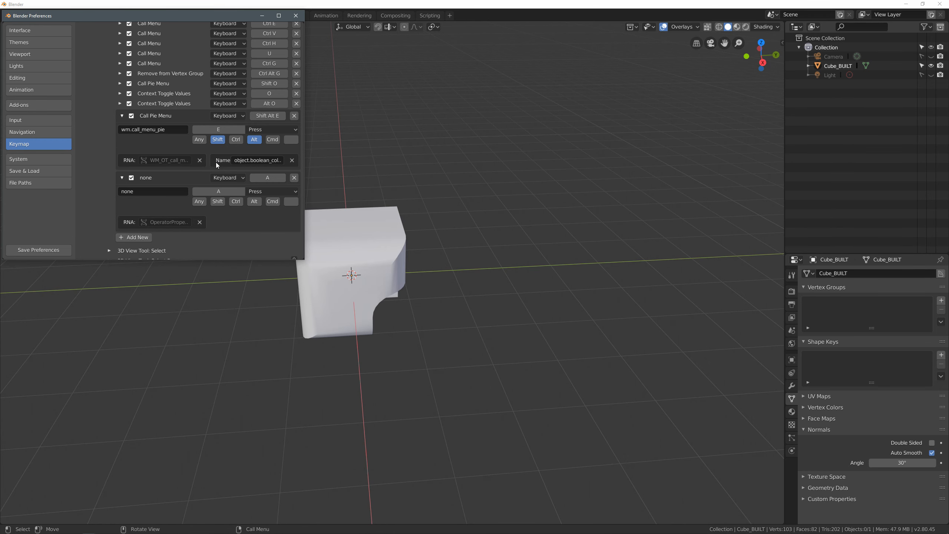
{"action": "left_click", "coordinate": [238, 161]}
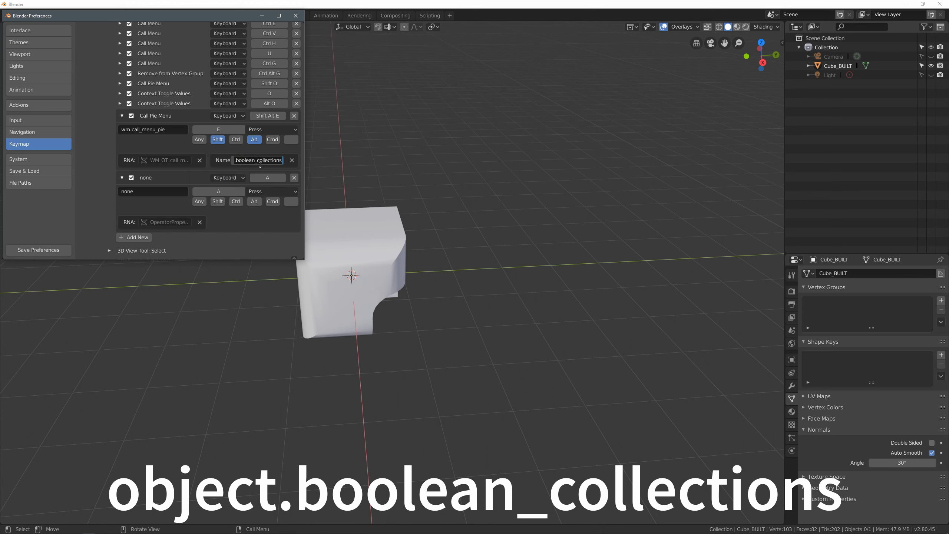
{"action": "left_click", "coordinate": [190, 213]}
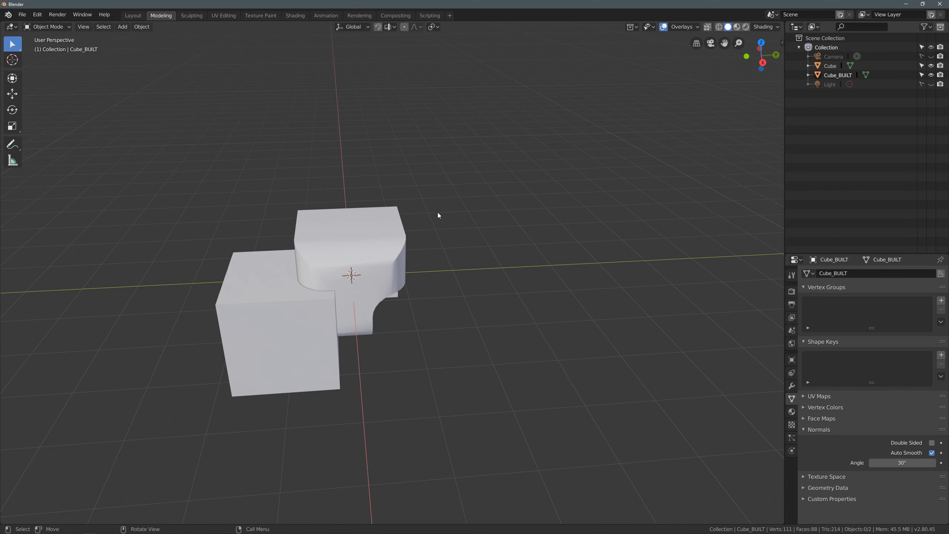
- Select Cube_BUILT and the plain Cube and subtract the Cube from Cube_BUILT with the Boolean Collections pie menu
{"action": "left_click", "coordinate": [394, 250]}
{"action": "key", "text": "shift+e"}
{"action": "key", "text": "Escape"}
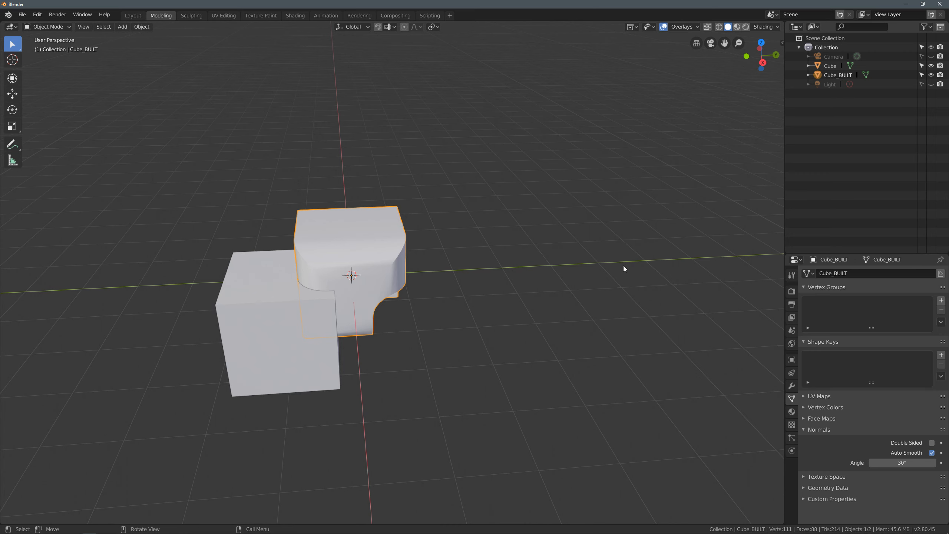
{"action": "left_click", "coordinate": [313, 361], "text": "shift"}
{"action": "key", "text": "shift+e"}
{"action": "left_click", "coordinate": [434, 299]}
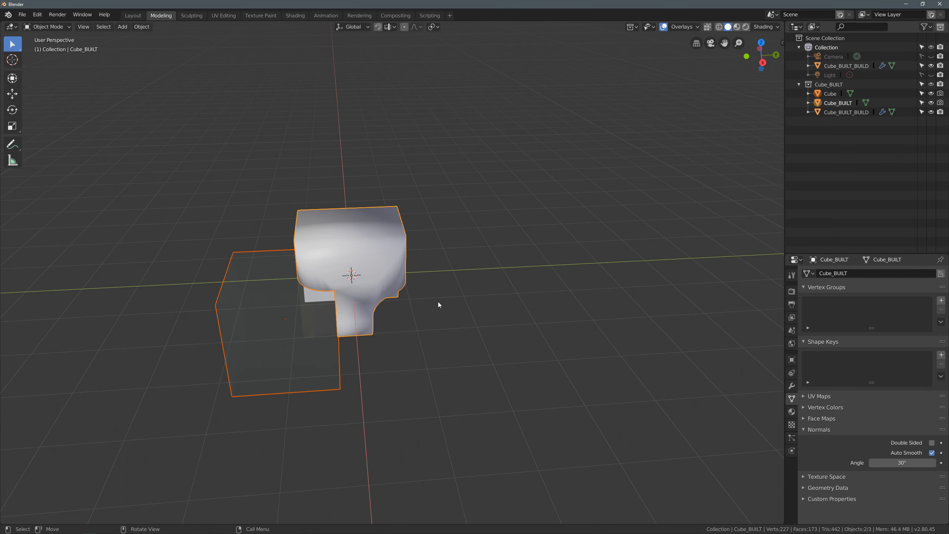
- Enable Auto Smooth on the Cube_BUILT_BUILD result and clear the selection
{"action": "left_click", "coordinate": [396, 271]}
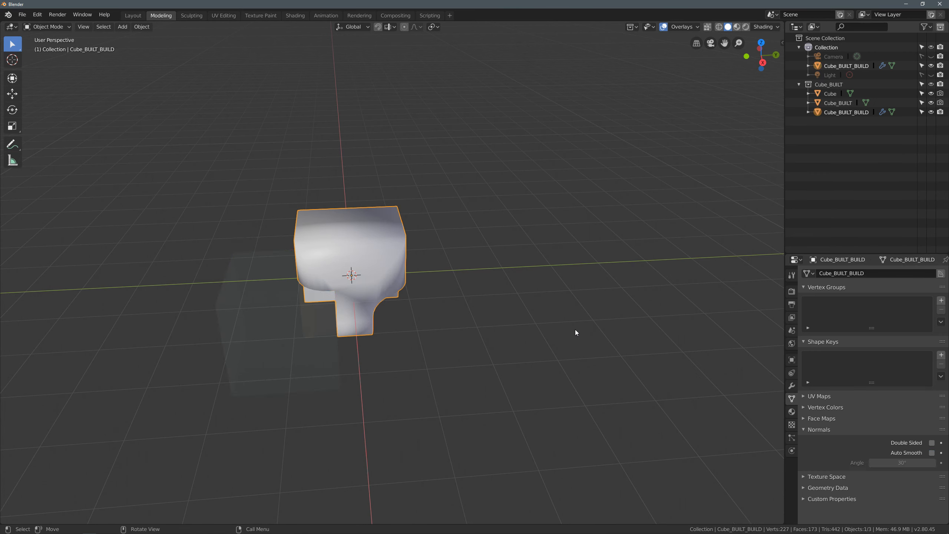
{"action": "left_click", "coordinate": [932, 453]}
{"action": "key", "text": "alt+a"}
- Show Cube_BUILT's mesh in Edit Mode, enable the Hidden Wire overlay and return to Object Mode
{"action": "left_click", "coordinate": [386, 261]}
{"action": "left_click", "coordinate": [386, 261]}
{"action": "key", "text": "Tab"}
{"action": "middle_click_drag", "start_coordinate": [386, 261], "coordinate": [479, 256]}
{"action": "key", "text": "alt+a"}
{"action": "scroll", "coordinate": [463, 258], "scroll_direction": "up", "scroll_amount": 4}
{"action": "middle_click_drag", "start_coordinate": [396, 272], "coordinate": [511, 256], "text": "shift"}
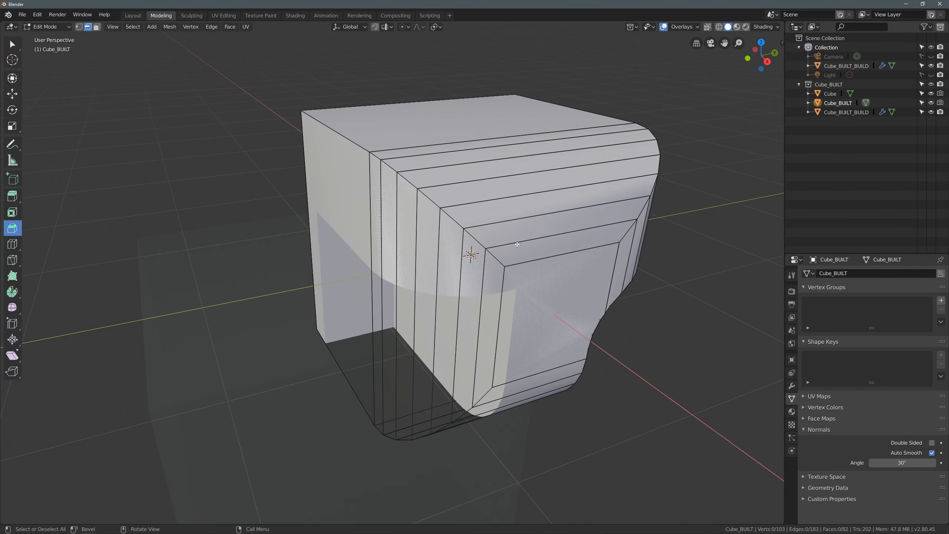
{"action": "left_click", "coordinate": [683, 26]}
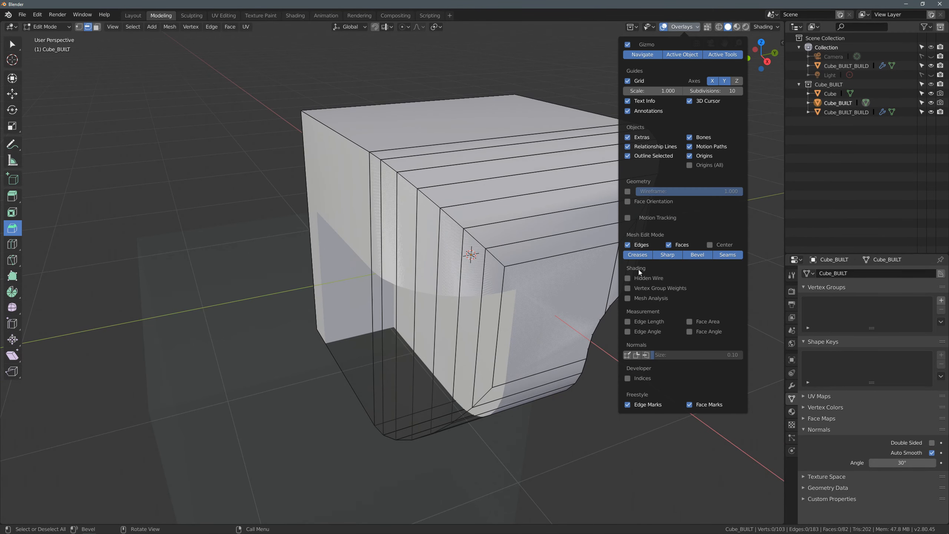
{"action": "middle_click_drag", "start_coordinate": [608, 282], "coordinate": [592, 326]}
{"action": "key", "text": "Tab"}
- Enter Edit Mode on the Cube cutter and examine its edges from several sides with Hidden Wire shown
{"action": "left_click", "coordinate": [278, 337]}
{"action": "key", "text": "Tab"}
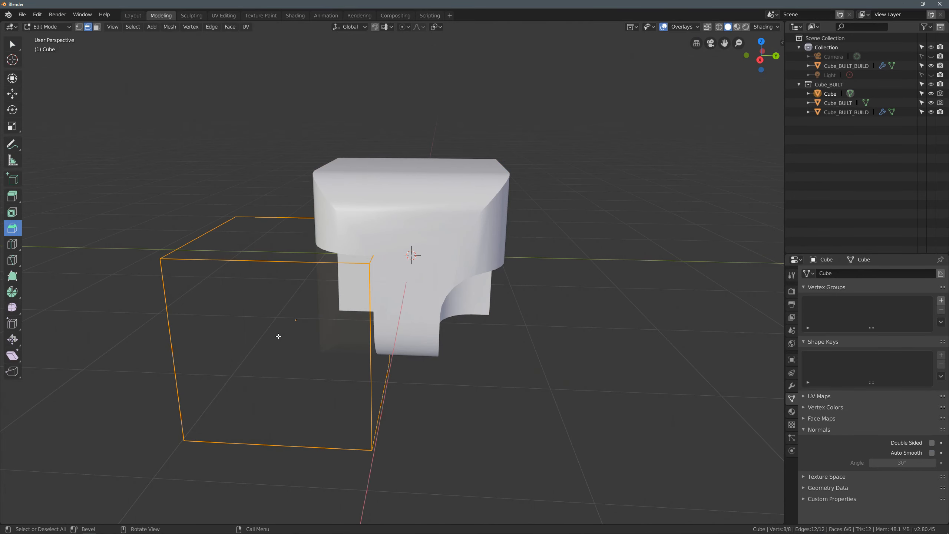
{"action": "mouse_move", "coordinate": [293, 335]}
{"action": "middle_mouse_down"}
{"action": "mouse_move", "coordinate": [282, 293]}
{"action": "mouse_move", "coordinate": [263, 320]}
{"action": "mouse_move", "coordinate": [294, 301]}
{"action": "mouse_move", "coordinate": [278, 290]}
{"action": "mouse_move", "coordinate": [291, 322]}
{"action": "middle_mouse_up"}
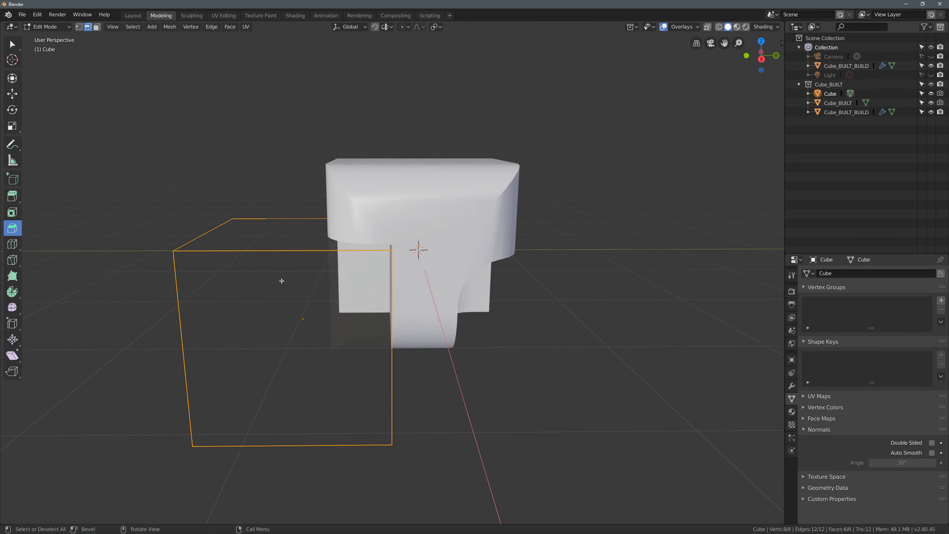
{"action": "middle_click_drag", "start_coordinate": [248, 294], "coordinate": [232, 284]}
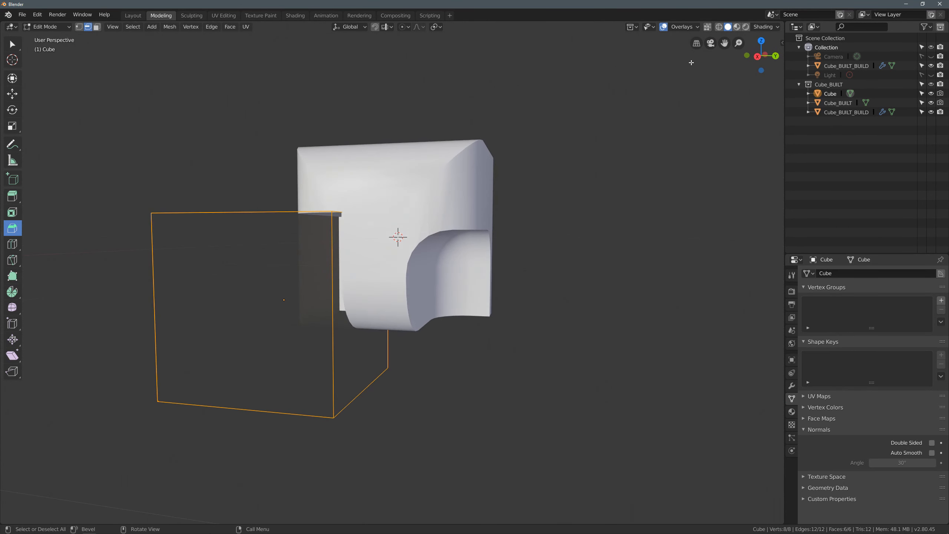
- Turn off the Hidden Wire overlay, deselect the Cube cutter's mesh and return to Object Mode
{"action": "left_click", "coordinate": [697, 26]}
{"action": "left_click", "coordinate": [627, 278]}
{"action": "middle_click_drag", "start_coordinate": [576, 275], "coordinate": [629, 324]}
{"action": "left_click", "coordinate": [564, 297]}
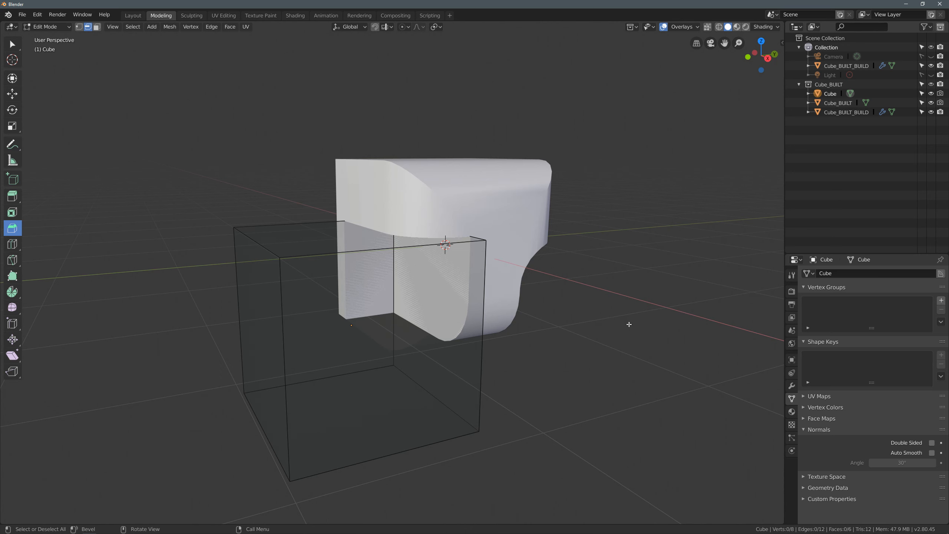
{"action": "key", "text": "Tab"}
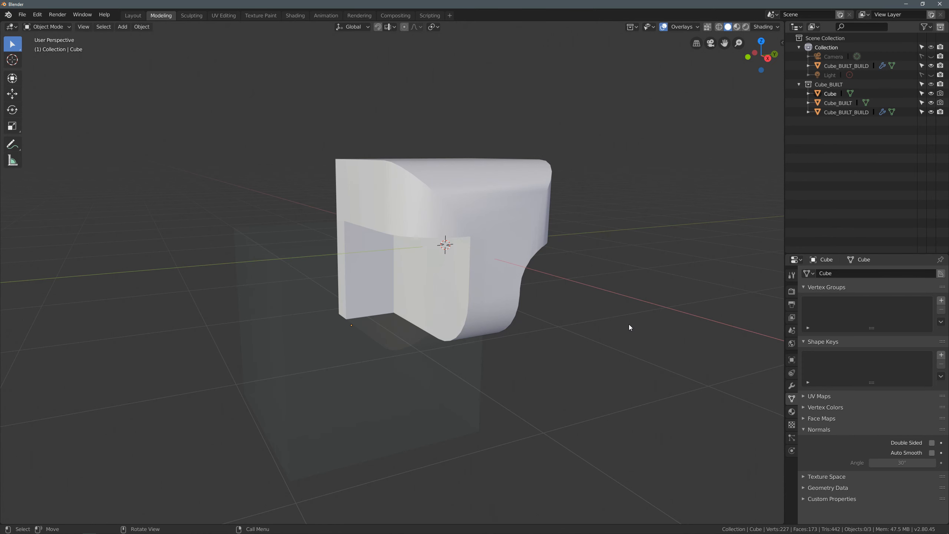